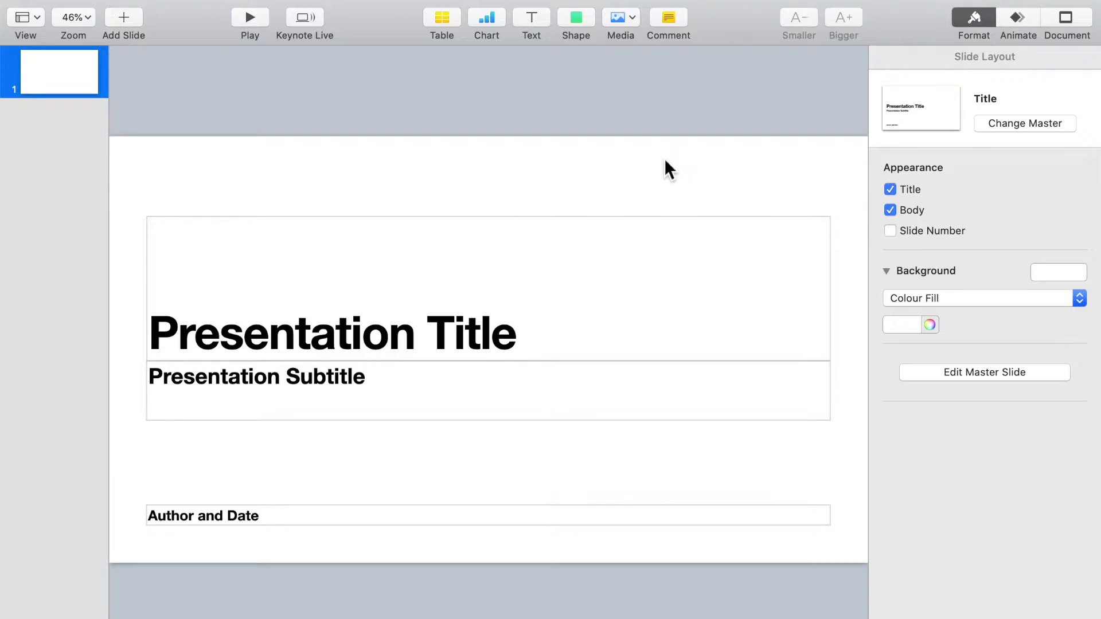
# Switch the slide to the Blank master and add a centred circle about 887 pt across.
pyautogui.click(1035, 131)
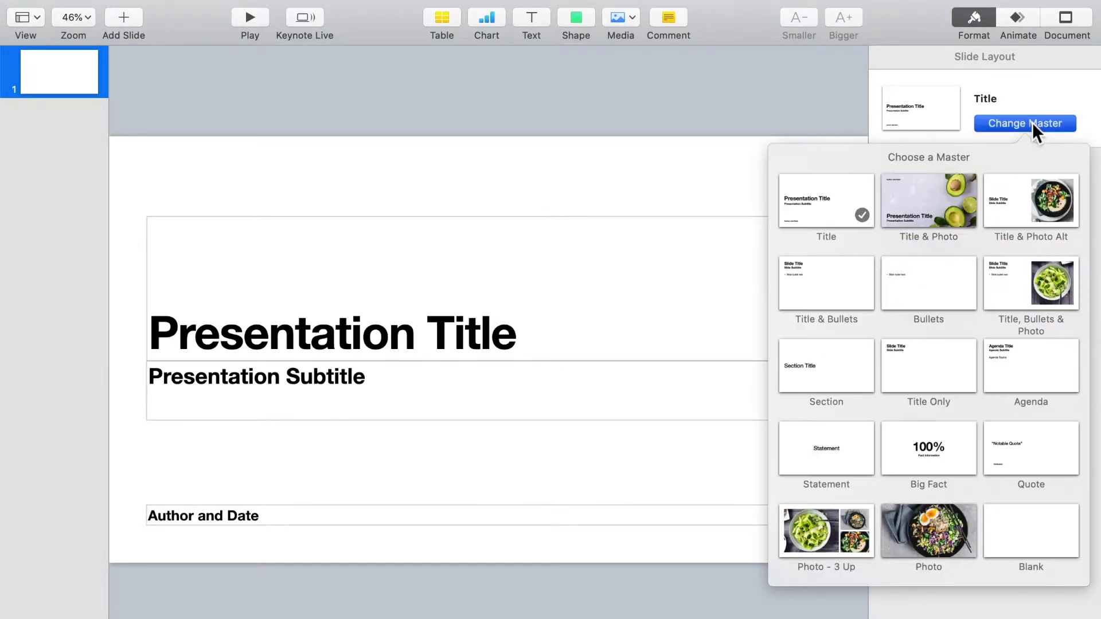
pyautogui.click(1041, 535)
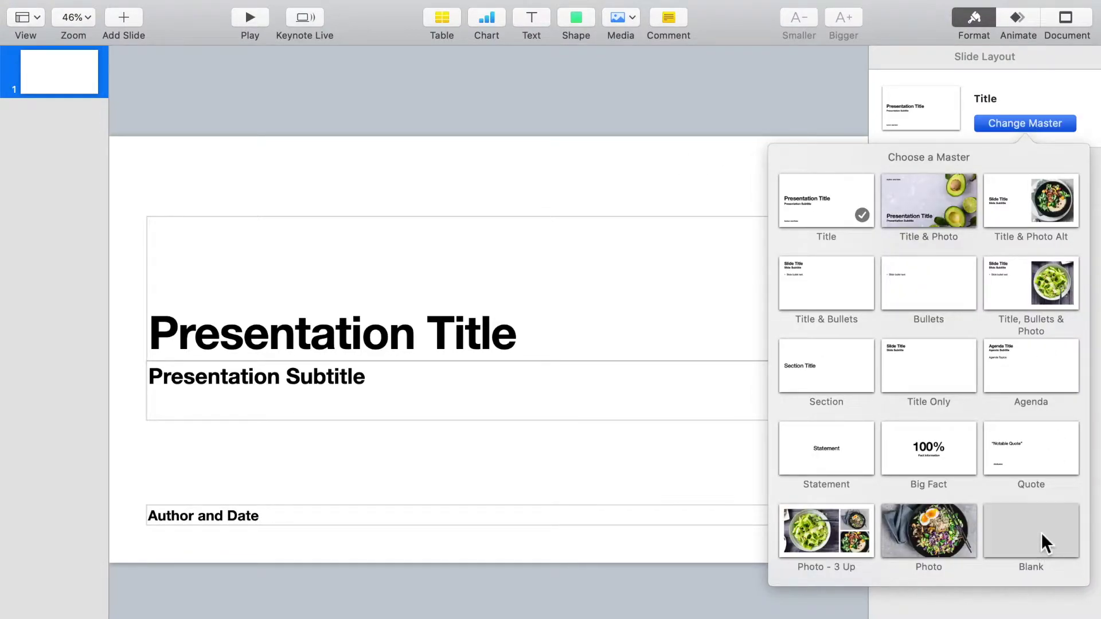
pyautogui.click(577, 21)
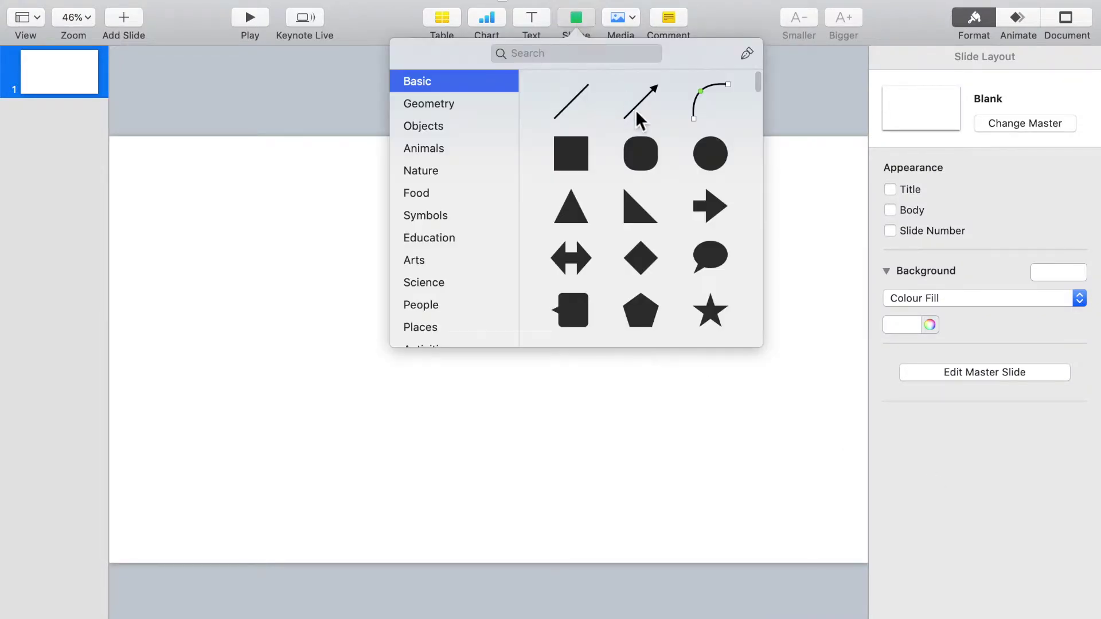
pyautogui.click(714, 149)
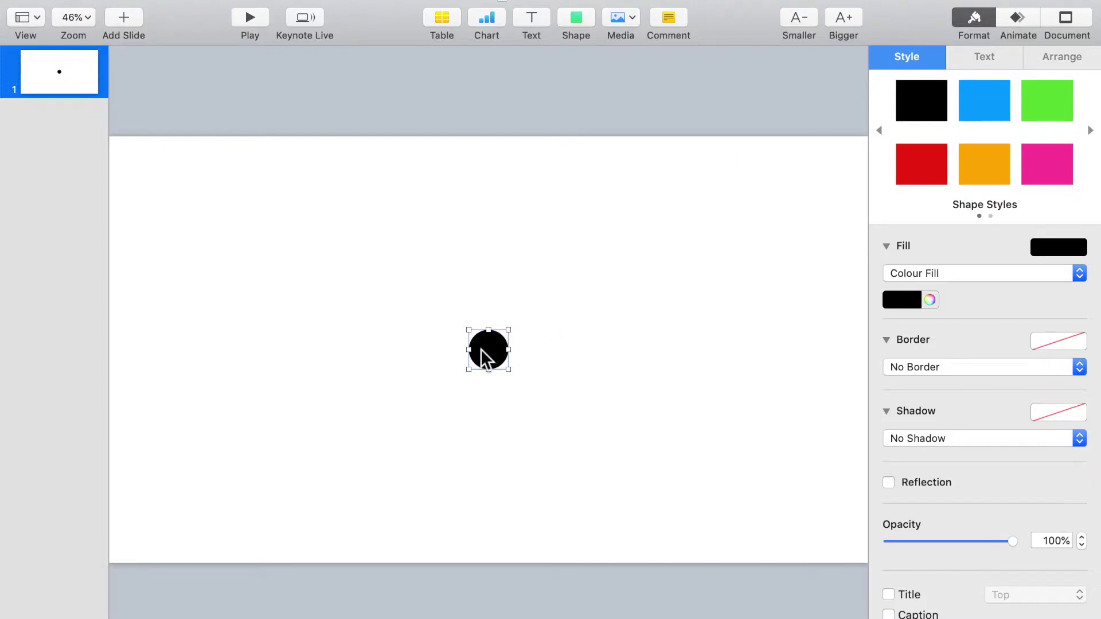
pyautogui.moveTo(481, 349)
pyautogui.mouseDown()
pyautogui.moveTo(509, 347)
pyautogui.moveTo(484, 347)
pyautogui.mouseUp()
pyautogui.moveTo(509, 370); pyautogui.dragTo(673, 518)
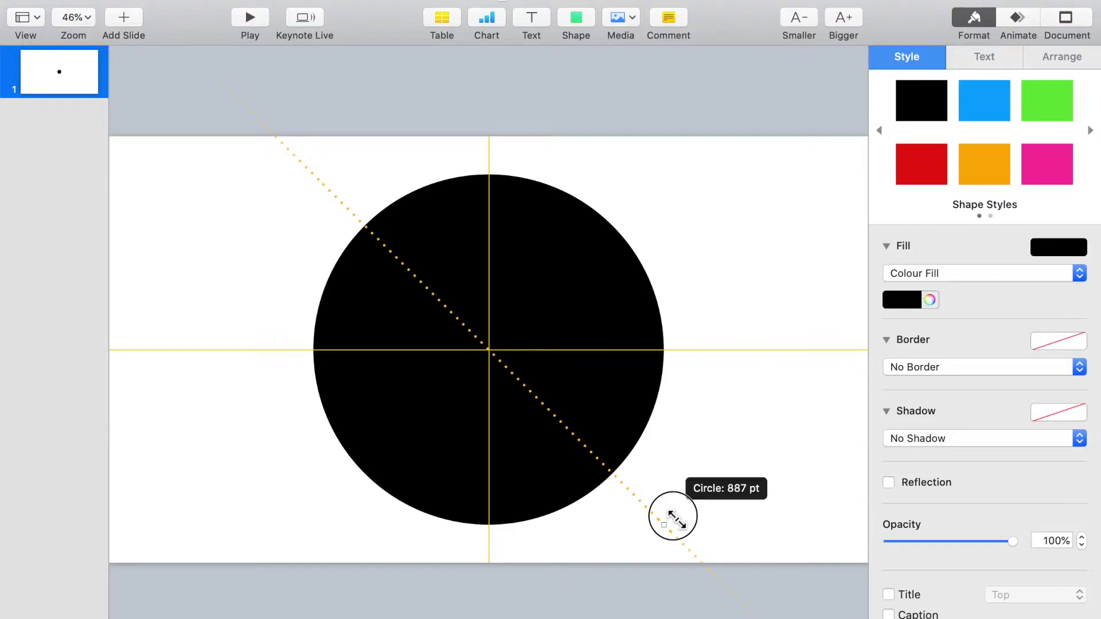
pyautogui.moveTo(674, 518); pyautogui.dragTo(676, 523)
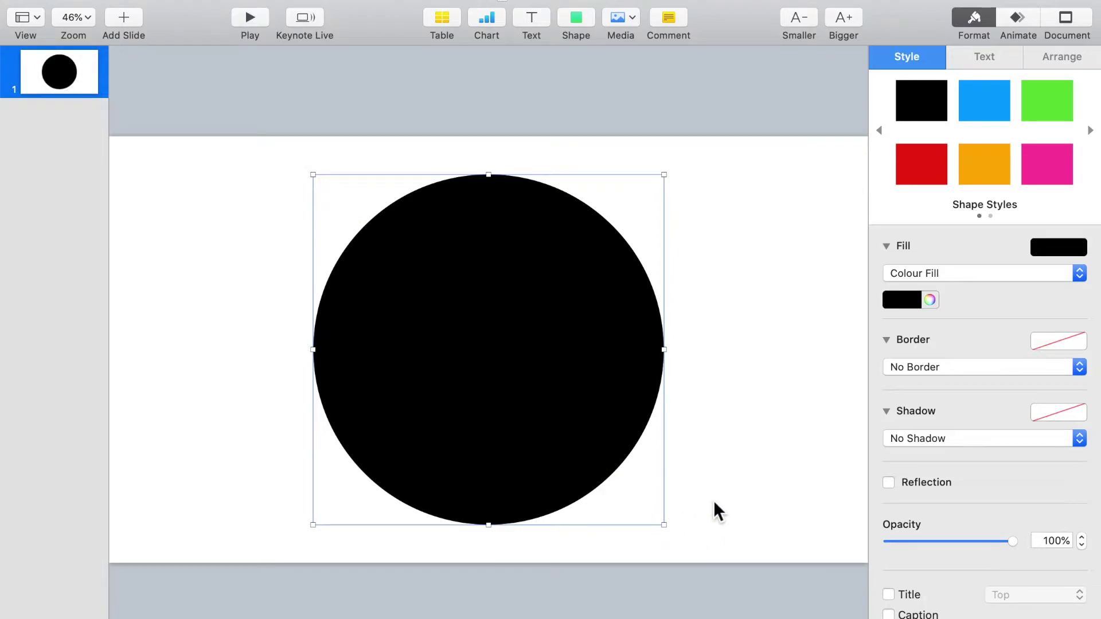
# Fill the circle with medium grey.
pyautogui.click(914, 299)
pyautogui.click(893, 407)
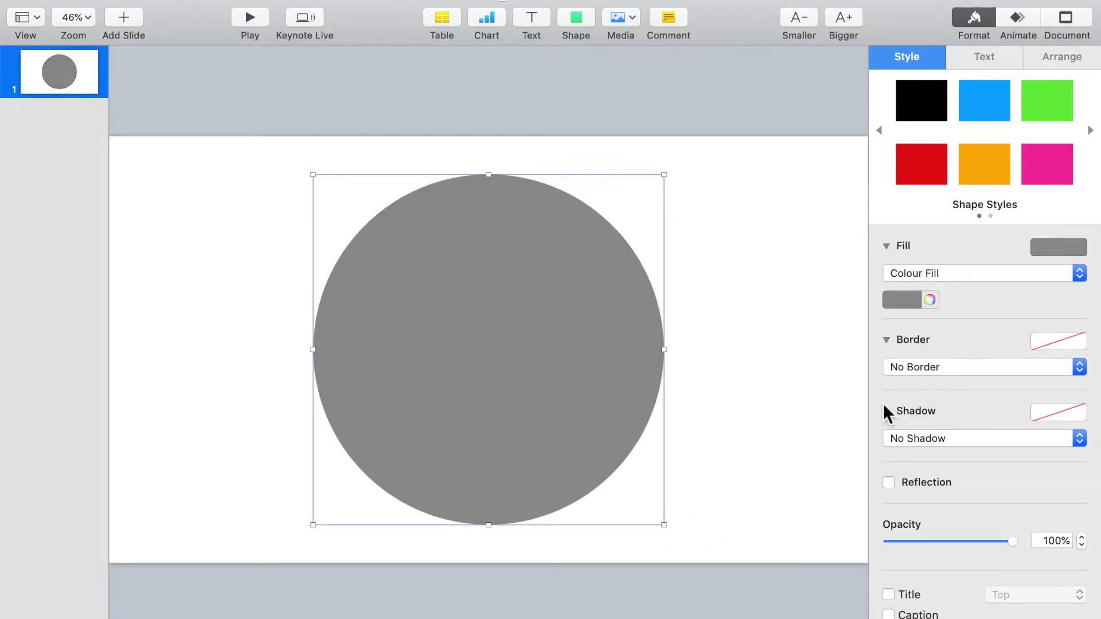
pyautogui.click(732, 360)
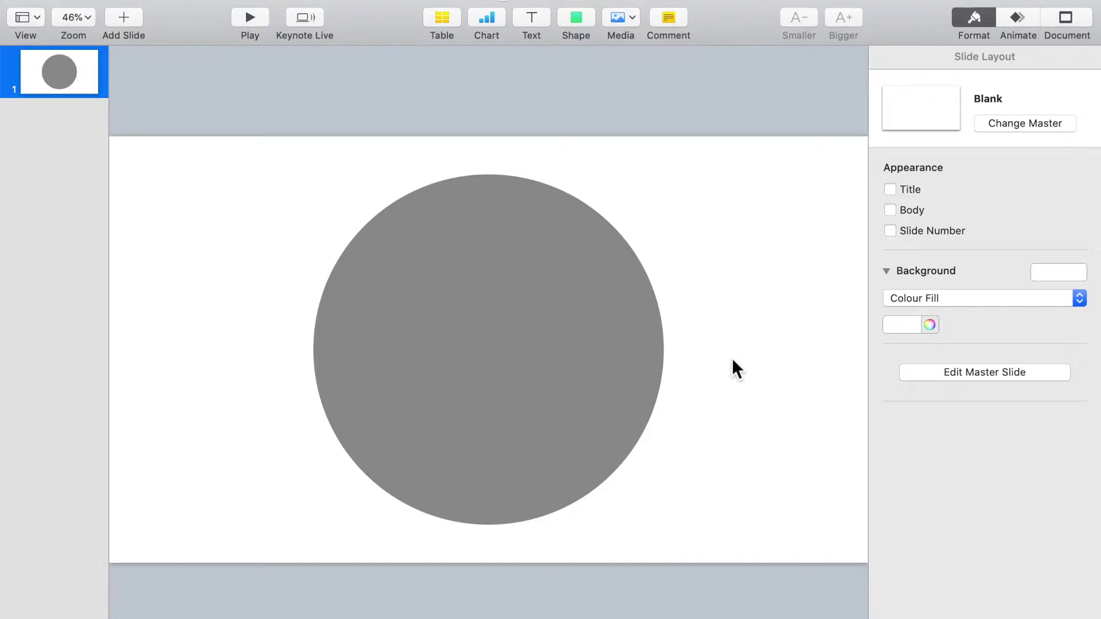
# Add a rectangle with its lower-left corner at the circle's centre, covering the upper-right quarter of the circle.
pyautogui.click(576, 19)
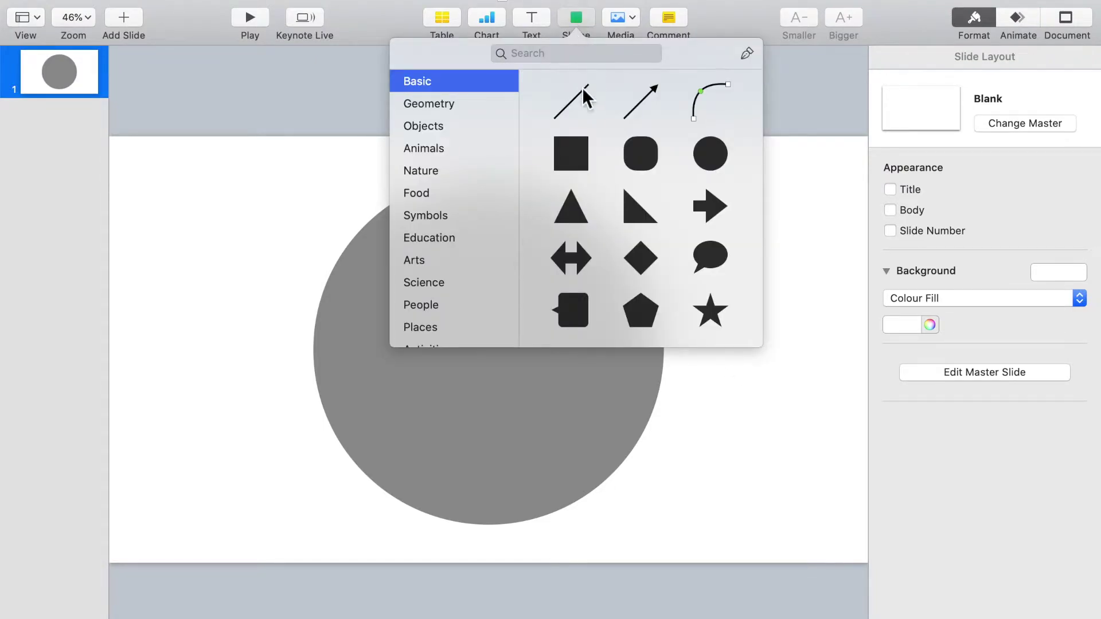
pyautogui.click(581, 158)
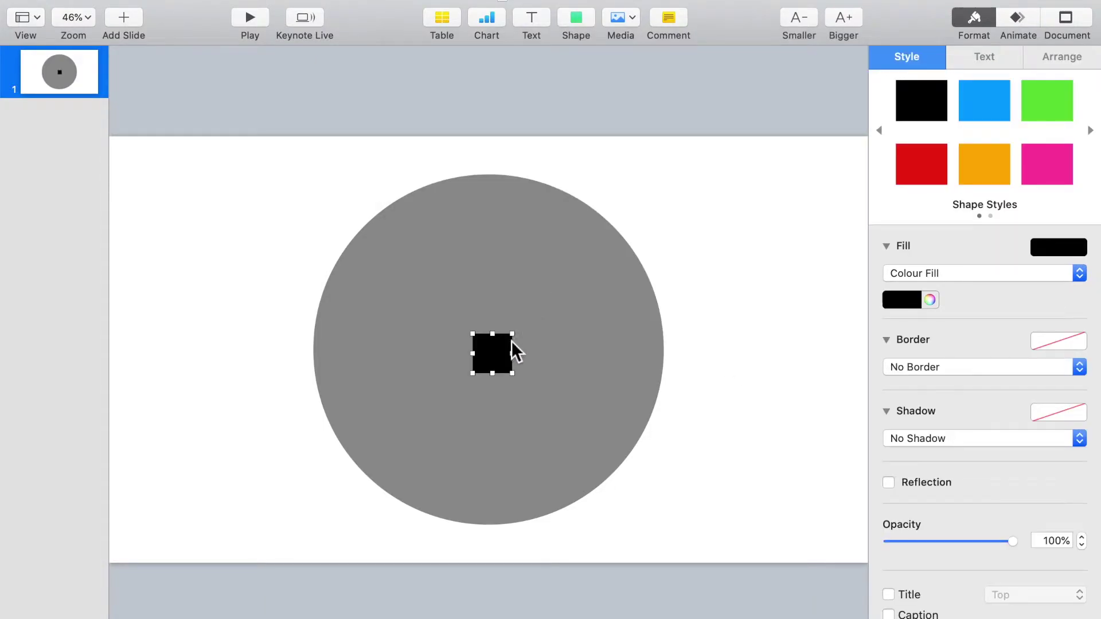
pyautogui.moveTo(501, 353); pyautogui.dragTo(699, 152)
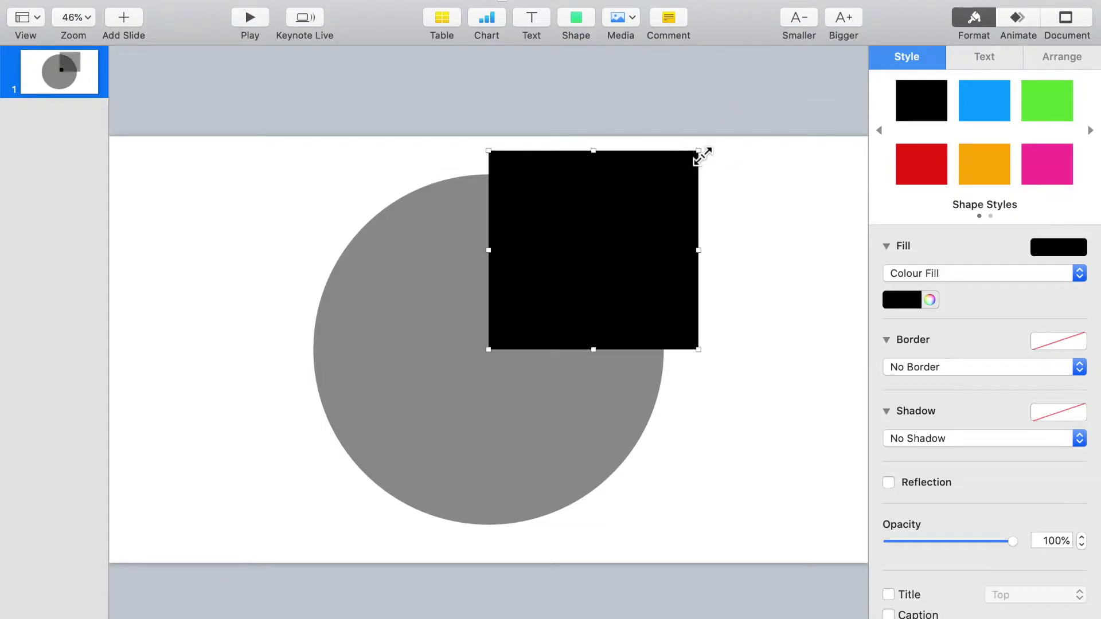
# Give the upper-right rectangle the green shape style and set its opacity to 50%.
pyautogui.click(1063, 106)
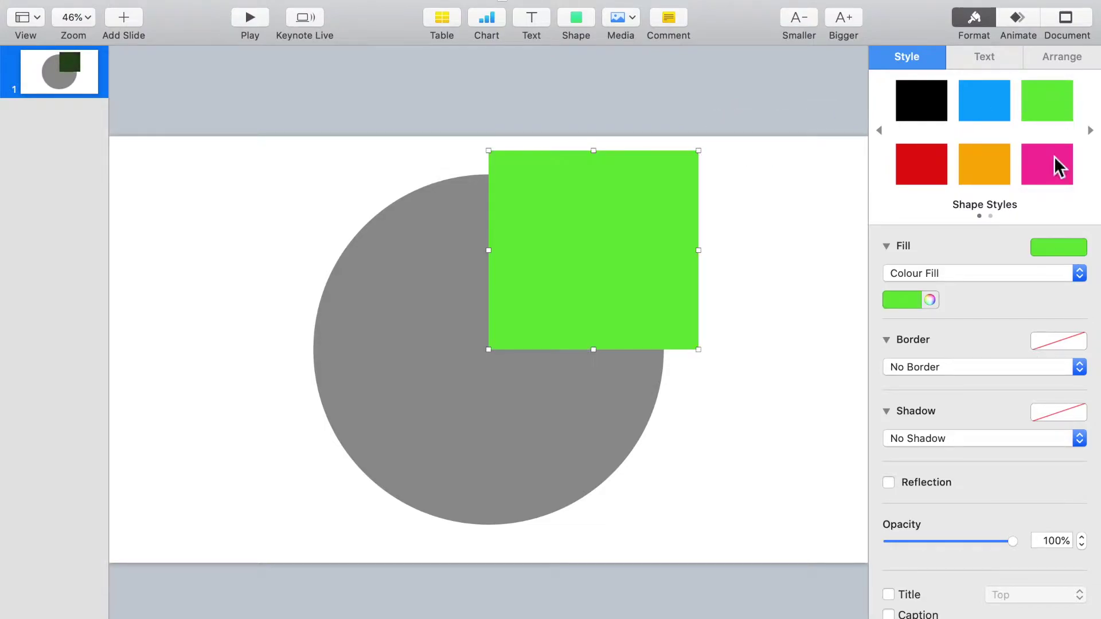
pyautogui.click(1041, 542)
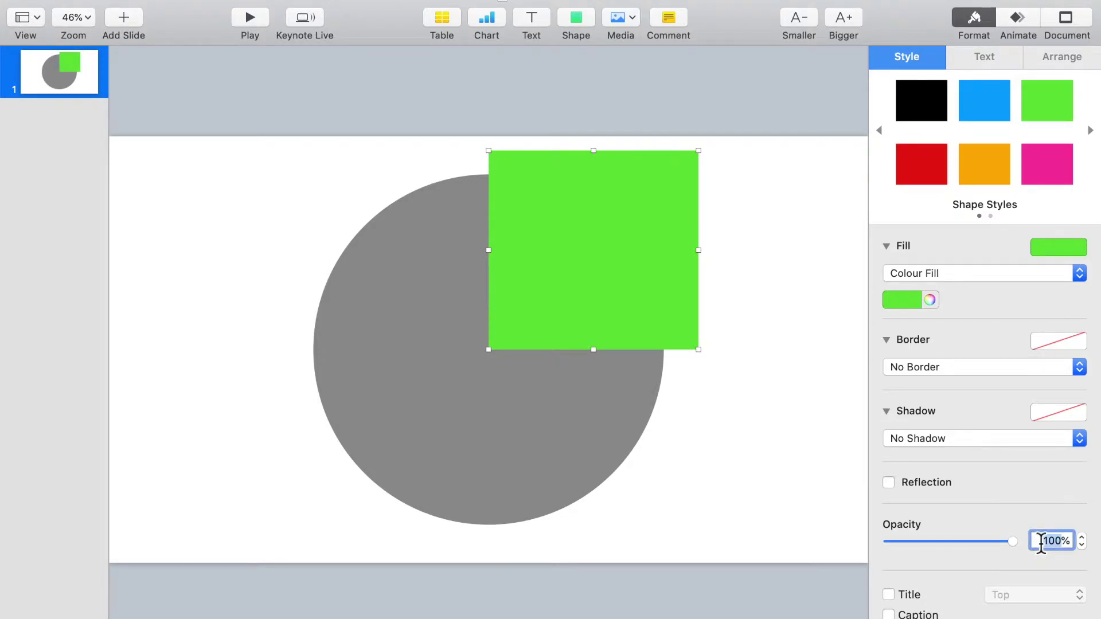
pyautogui.write('50')
pyautogui.press('Return')
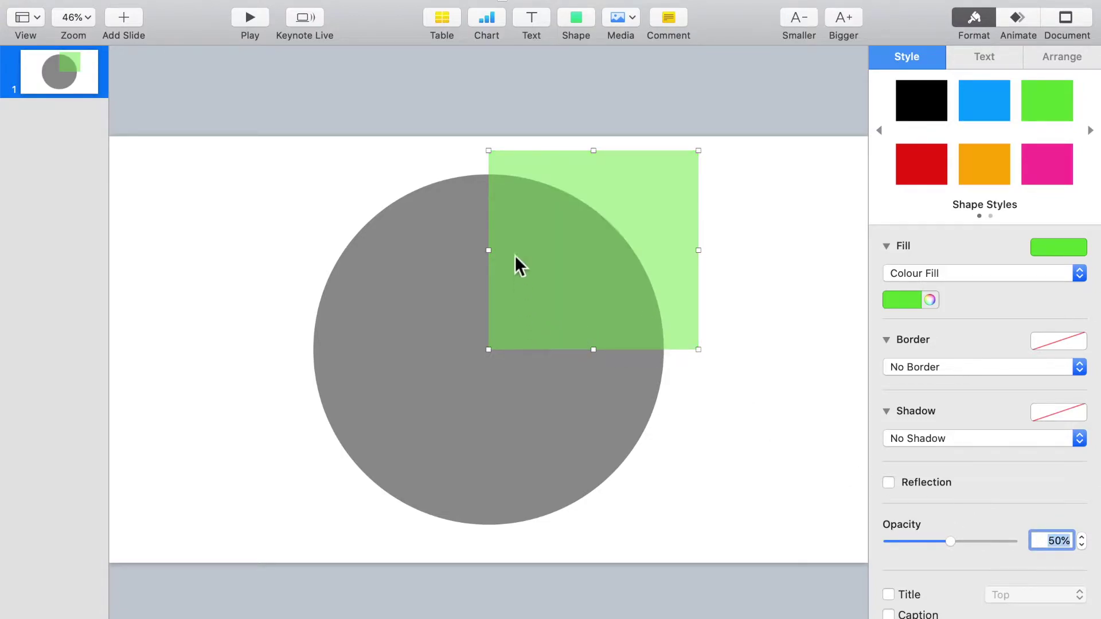
# Make the green rectangle editable and move its lower-right point down so it covers the 35% Japanese slice.
pyautogui.rightClick(686, 288)
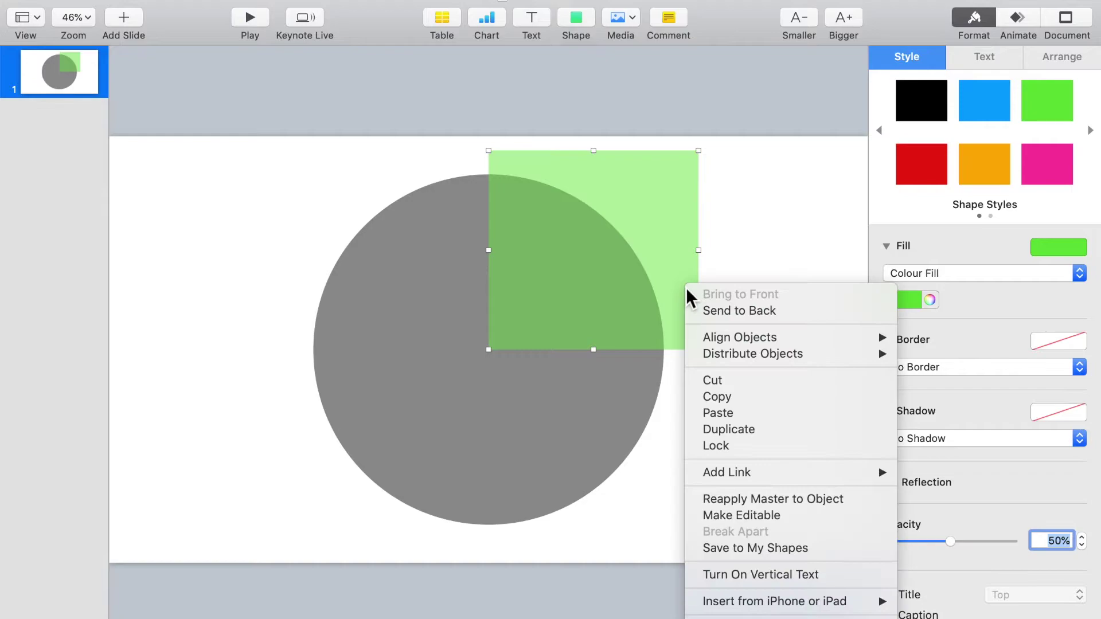
pyautogui.click(721, 515)
pyautogui.moveTo(698, 349); pyautogui.dragTo(692, 501)
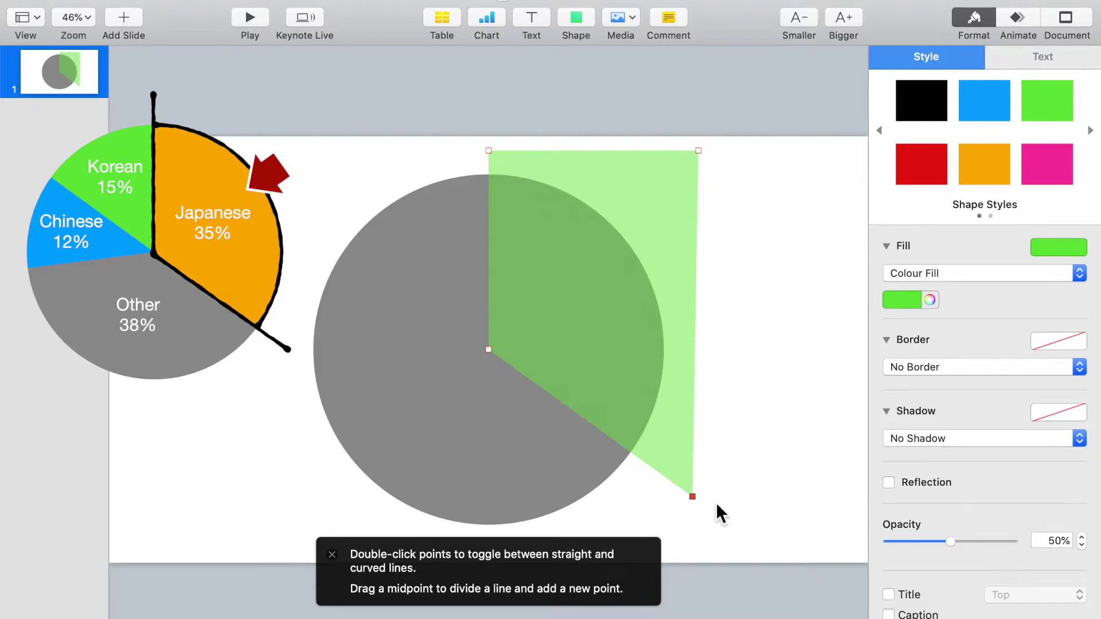
pyautogui.click(716, 503)
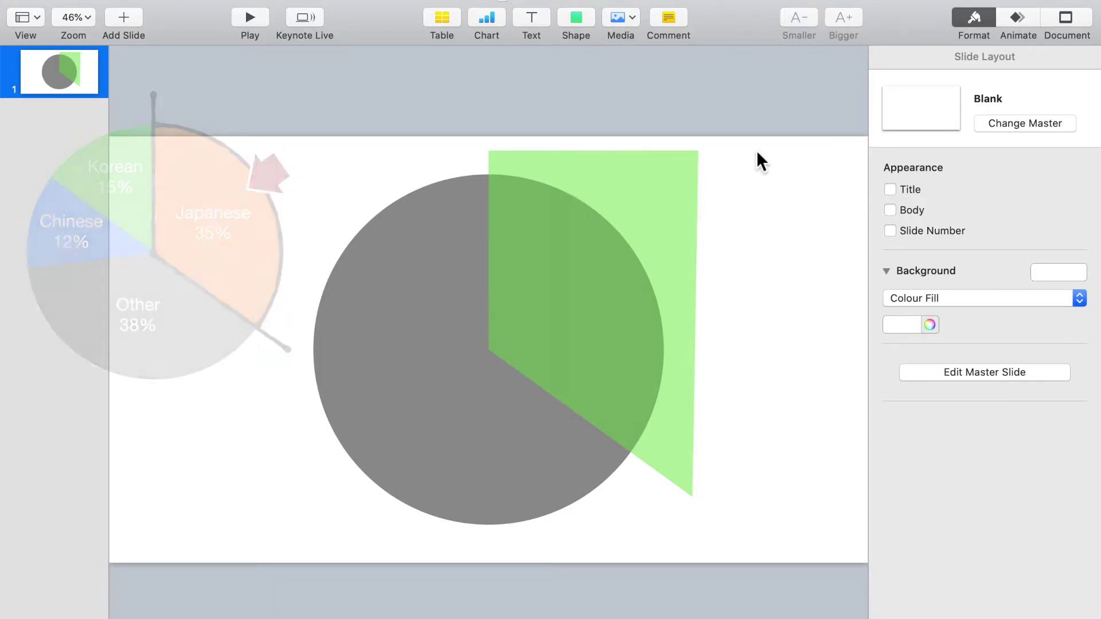
# Add a second rectangle with its lower-right corner at the circle's centre, covering the upper-left quarter and level with the green shape's top.
pyautogui.click(575, 17)
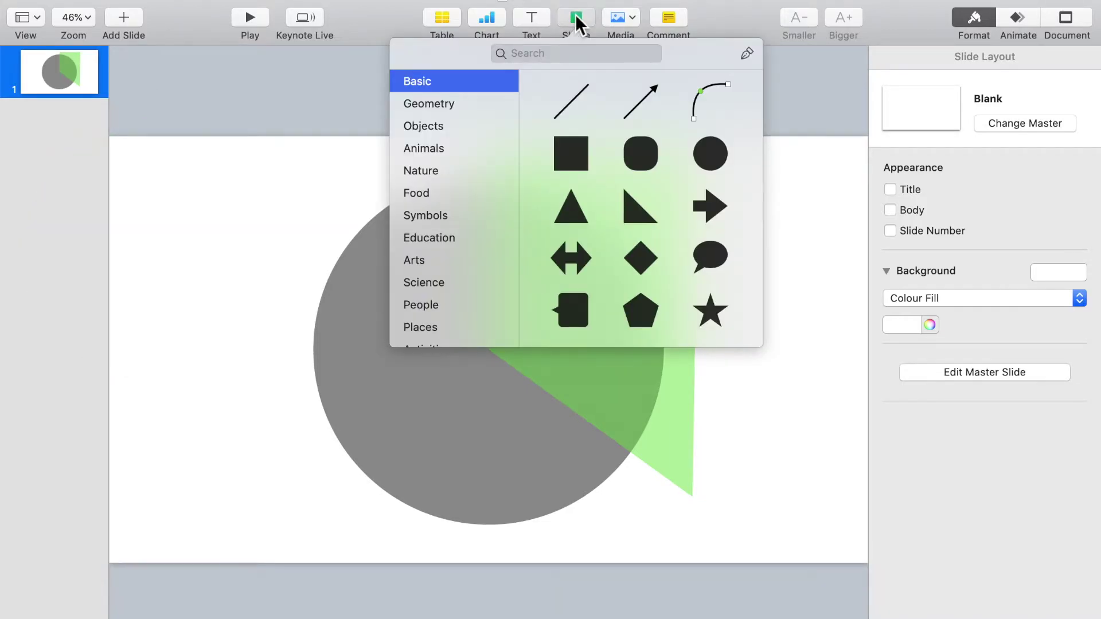
pyautogui.click(570, 153)
pyautogui.moveTo(496, 362); pyautogui.dragTo(279, 151)
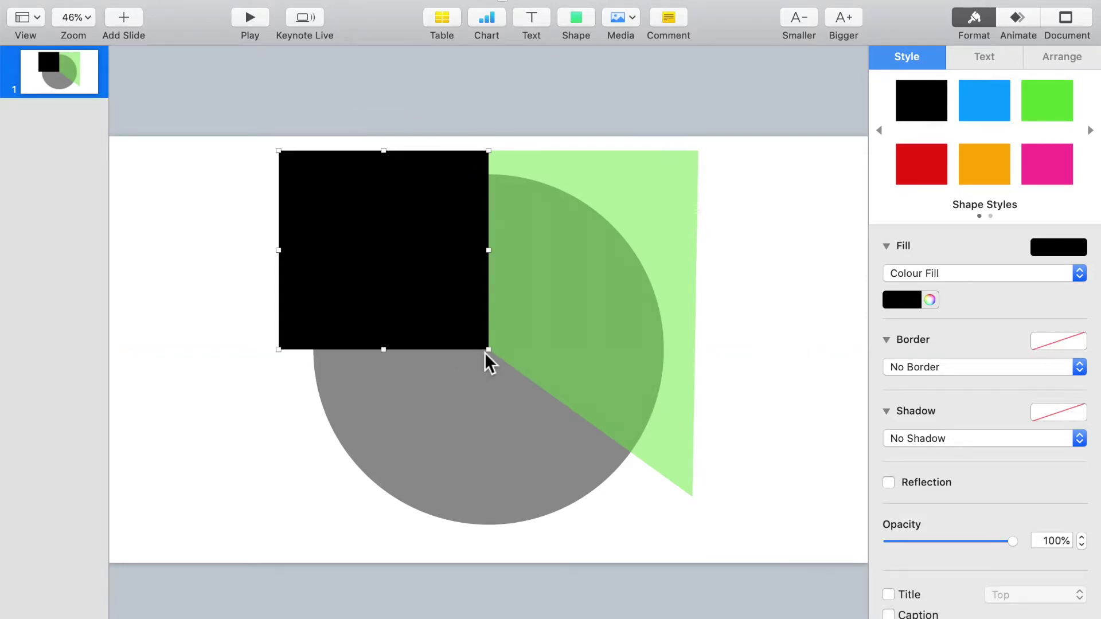
# Give the upper-left rectangle the blue shape style and set its opacity to 50%.
pyautogui.click(984, 100)
pyautogui.click(1052, 540)
pyautogui.write('50')
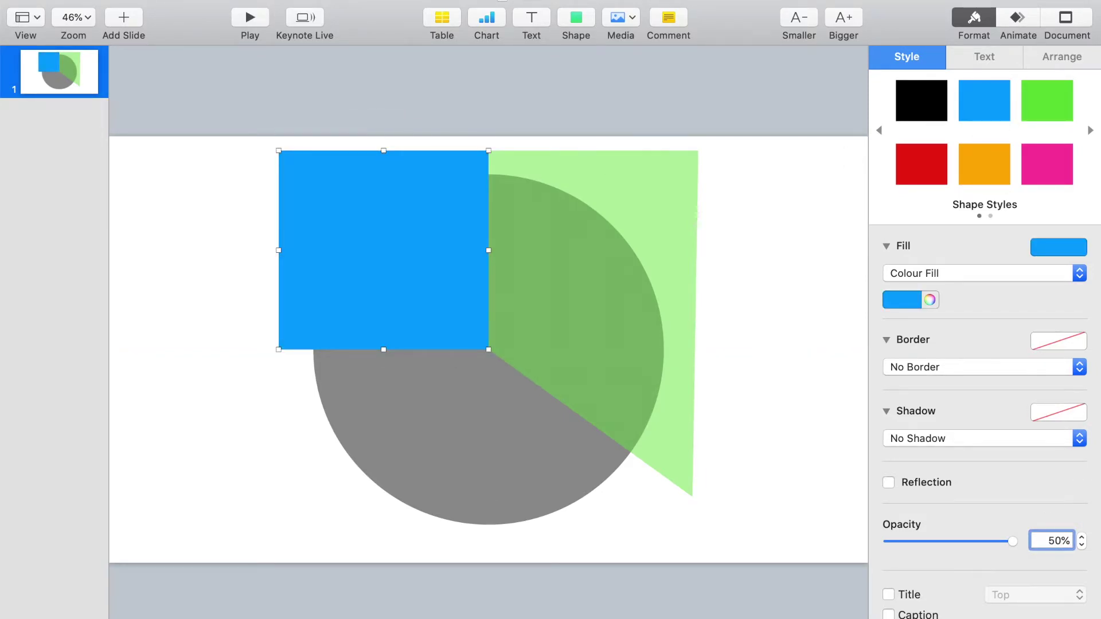
pyautogui.press('Return')
# Make the blue rectangle editable and move its lower-left point up so it covers the 15% Korean slice.
pyautogui.rightClick(405, 287)
pyautogui.click(469, 500)
pyautogui.moveTo(279, 349); pyautogui.dragTo(291, 197)
pyautogui.click(277, 266)
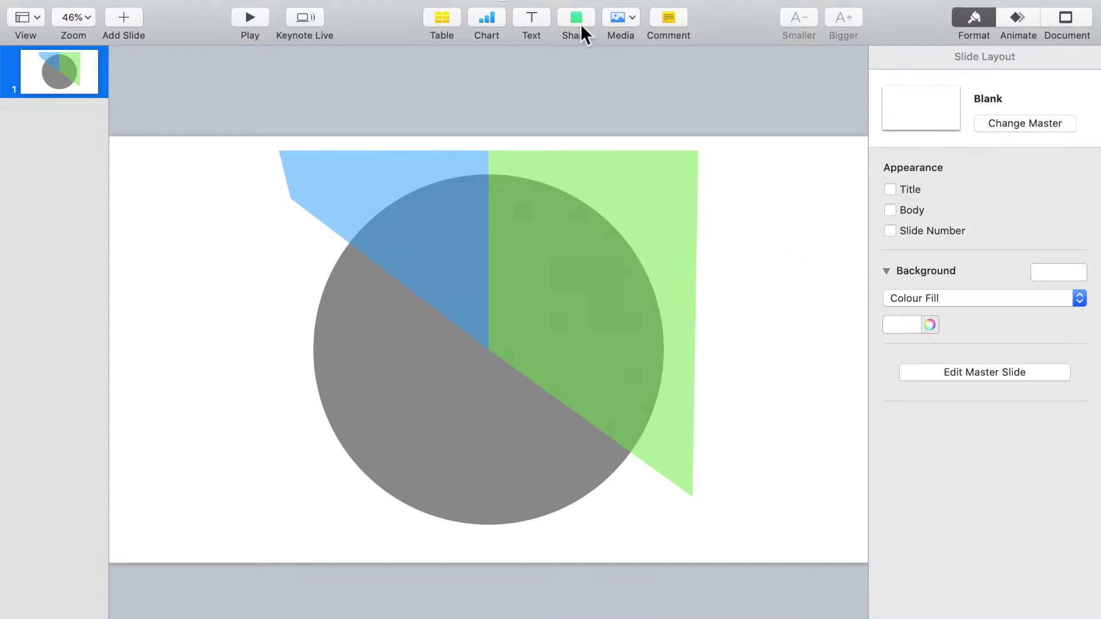
# Add a third rectangle from the circle's centre to beyond its left edge, partly overlapping the blue shape.
pyautogui.click(576, 17)
pyautogui.click(575, 155)
pyautogui.moveTo(495, 360); pyautogui.dragTo(241, 218)
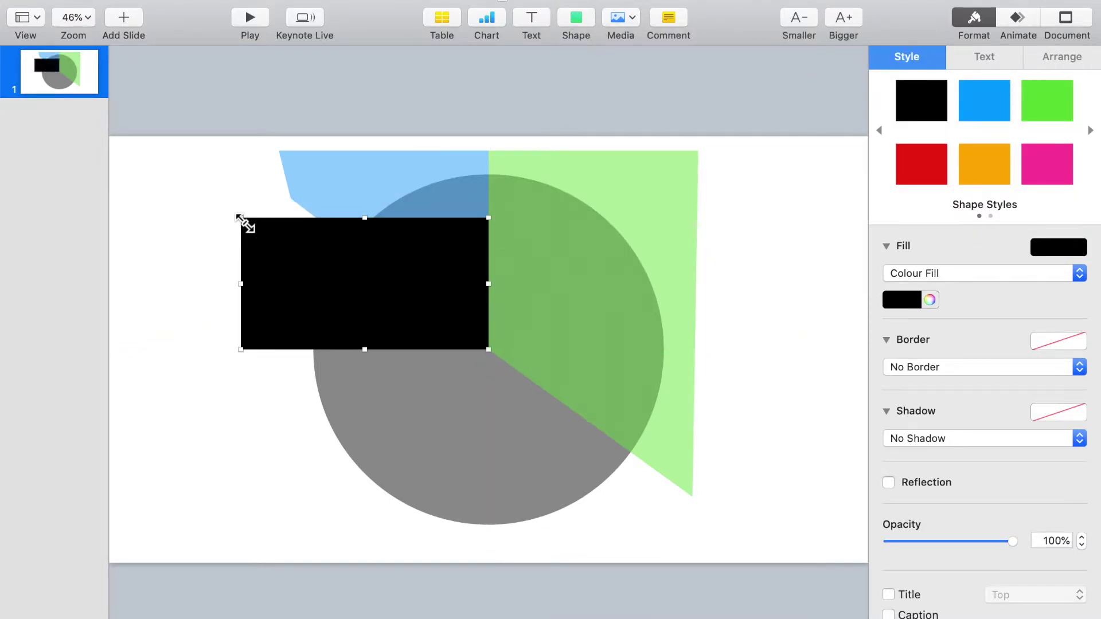
# Give the third rectangle the red shape style and set its opacity to 50%.
pyautogui.click(932, 166)
pyautogui.doubleClick(1040, 540)
pyautogui.write('50')
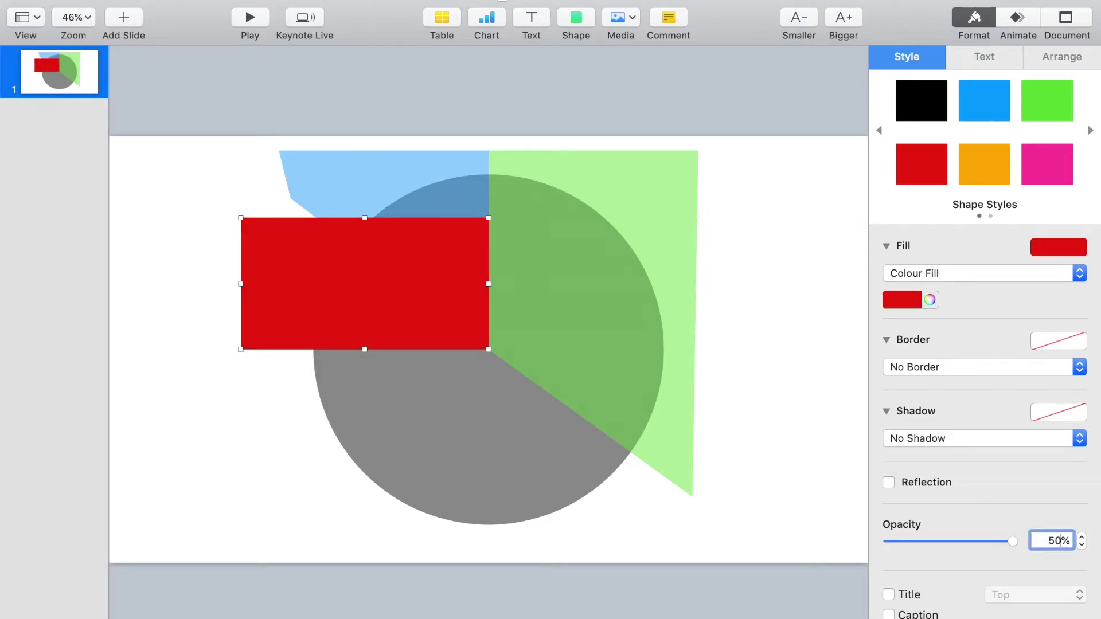
pyautogui.press('Return')
# Make the red rectangle editable, aligning its upper edge with the blue slice and lowering its lower-left point to cover the 12% Chinese slice.
pyautogui.rightClick(382, 252)
pyautogui.click(442, 485)
pyautogui.moveTo(489, 218); pyautogui.dragTo(272, 185)
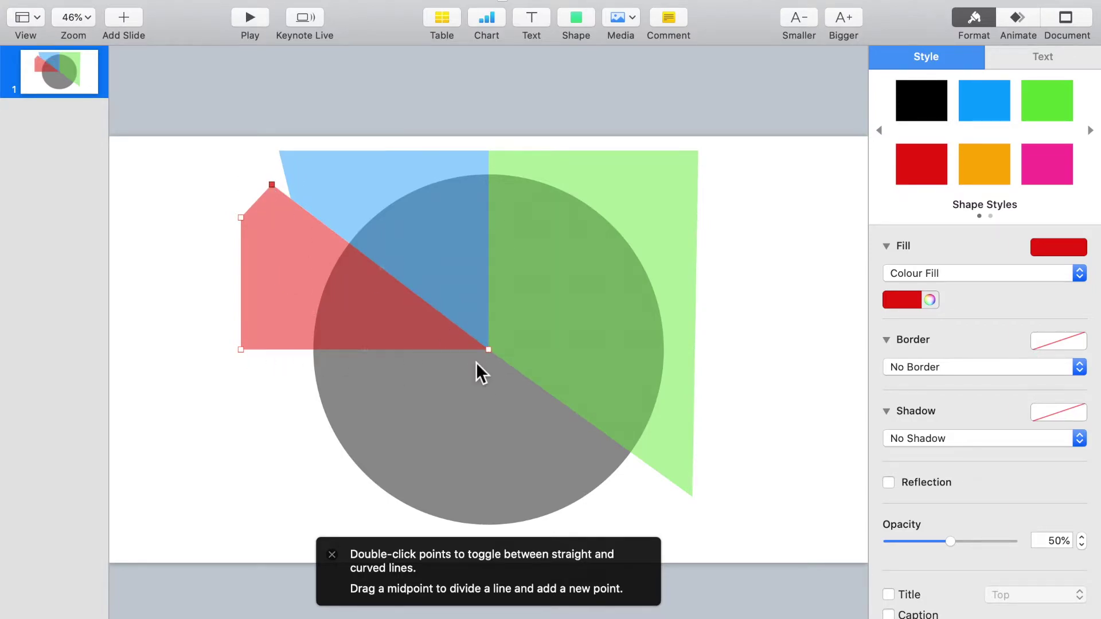
pyautogui.moveTo(241, 350); pyautogui.dragTo(241, 370)
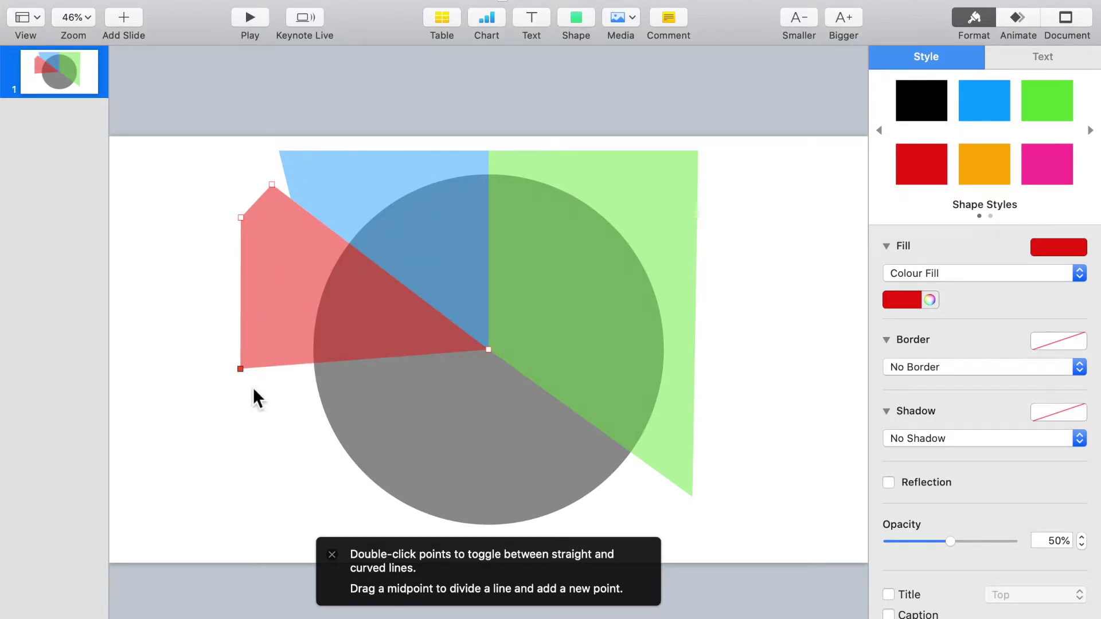
pyautogui.click(253, 387)
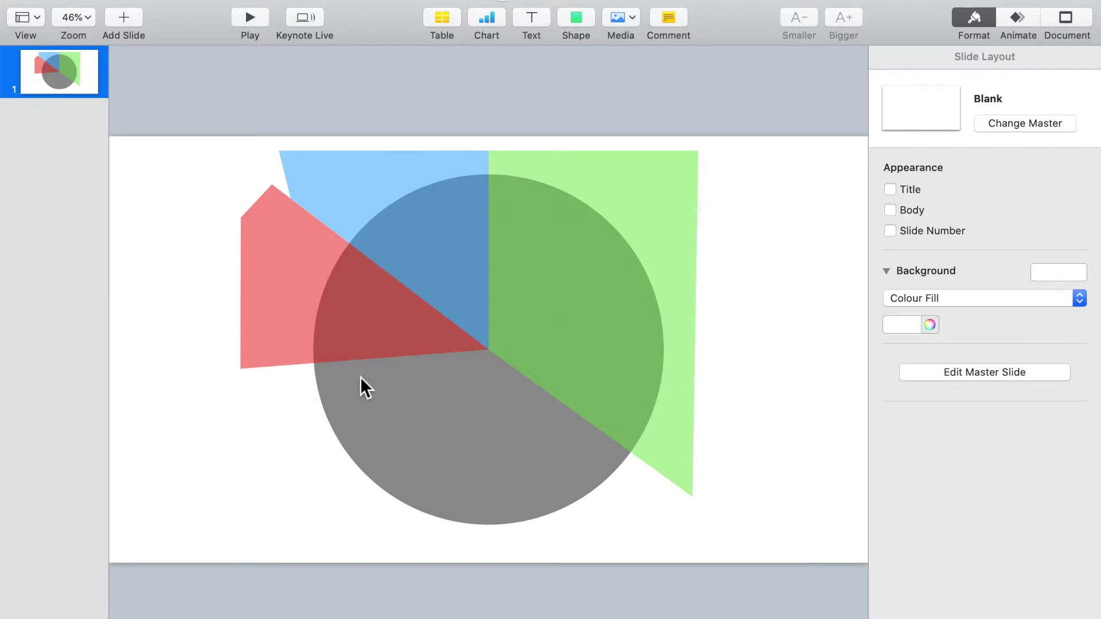
# Copy the grey reference circle to the clipboard.
pyautogui.click(482, 439)
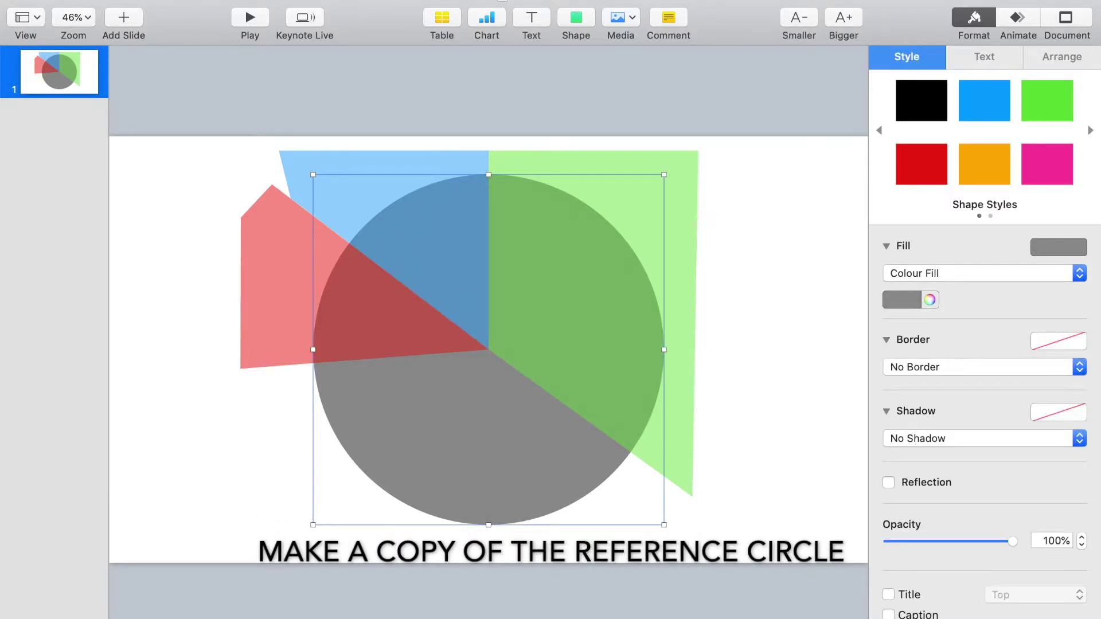
pyautogui.click(152, 6)
pyautogui.click(154, 57)
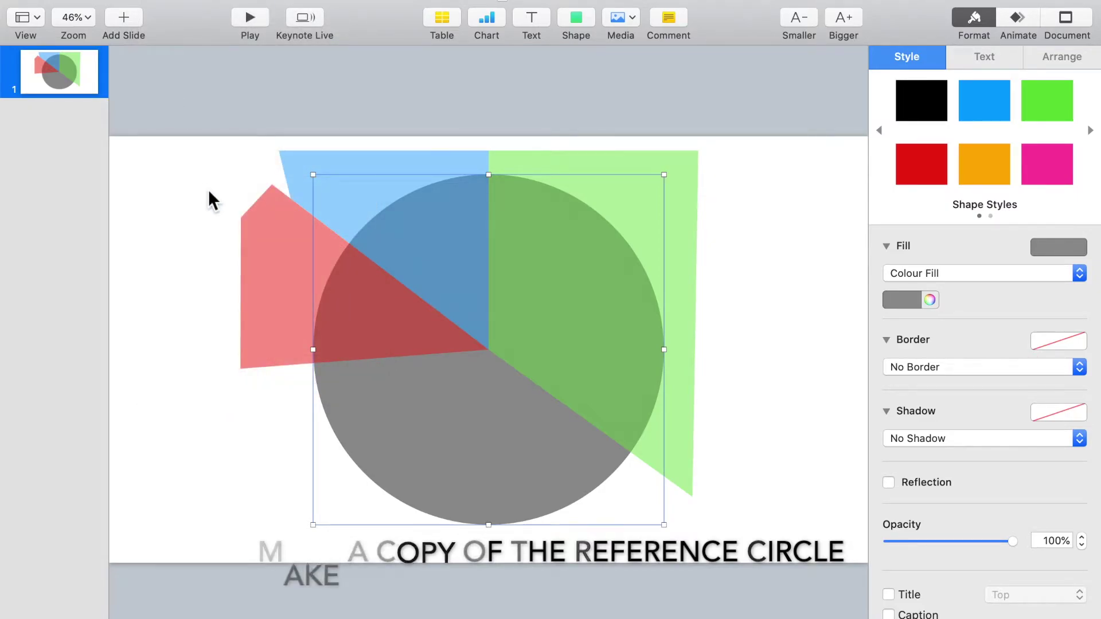
# Intersect the grey circle with the green shape to cut out the first pie slice.
pyautogui.keyDown('shift'); pyautogui.click(690, 173); pyautogui.keyUp('shift')
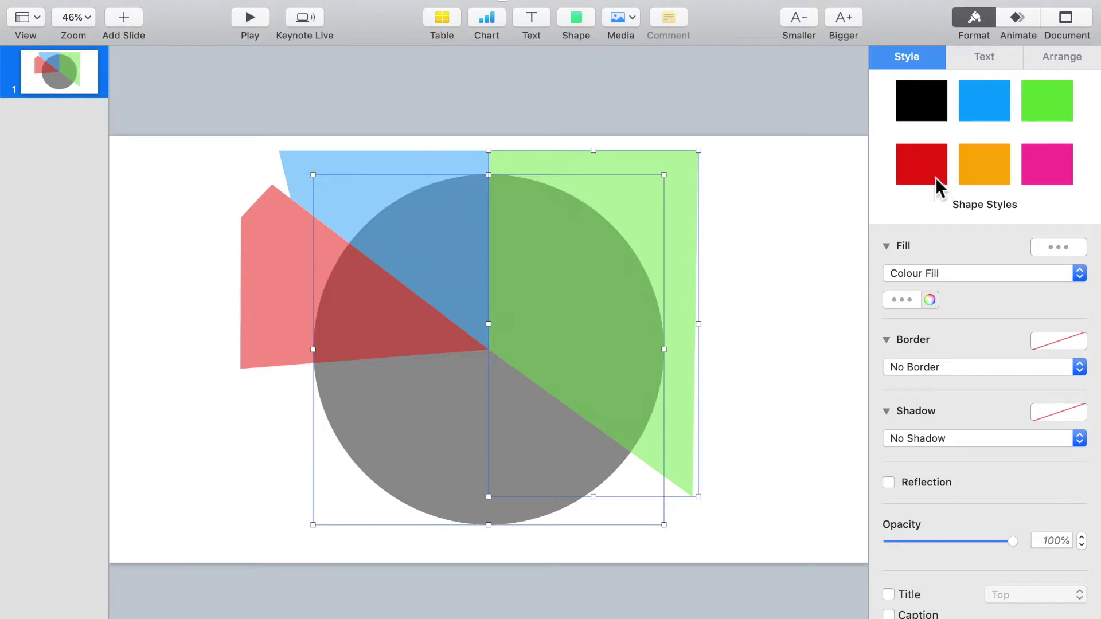
pyautogui.click(1075, 56)
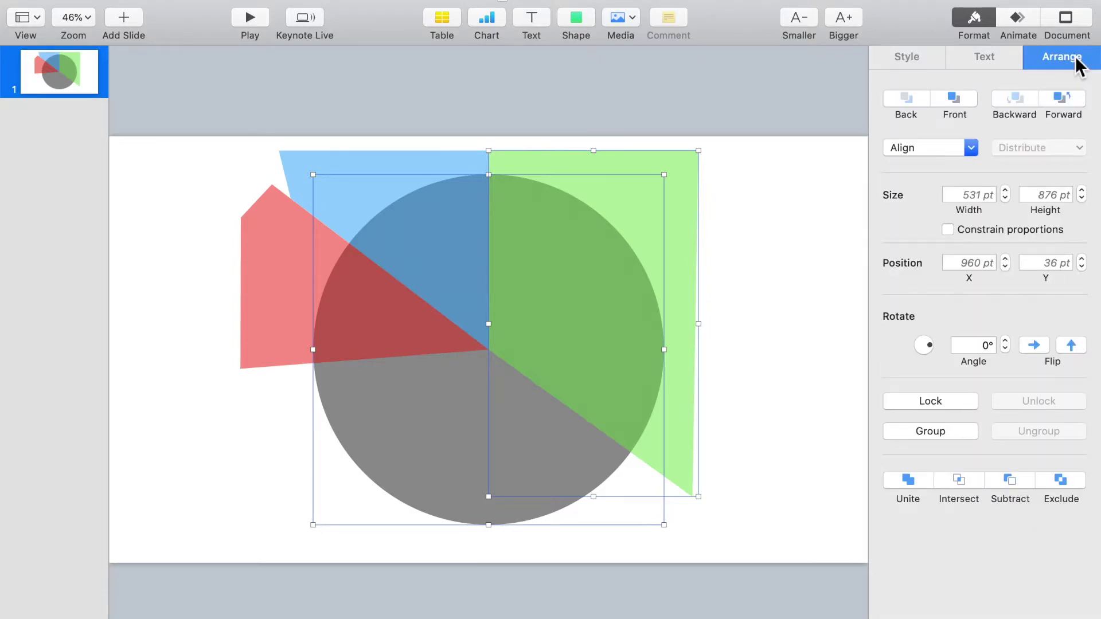
pyautogui.click(973, 483)
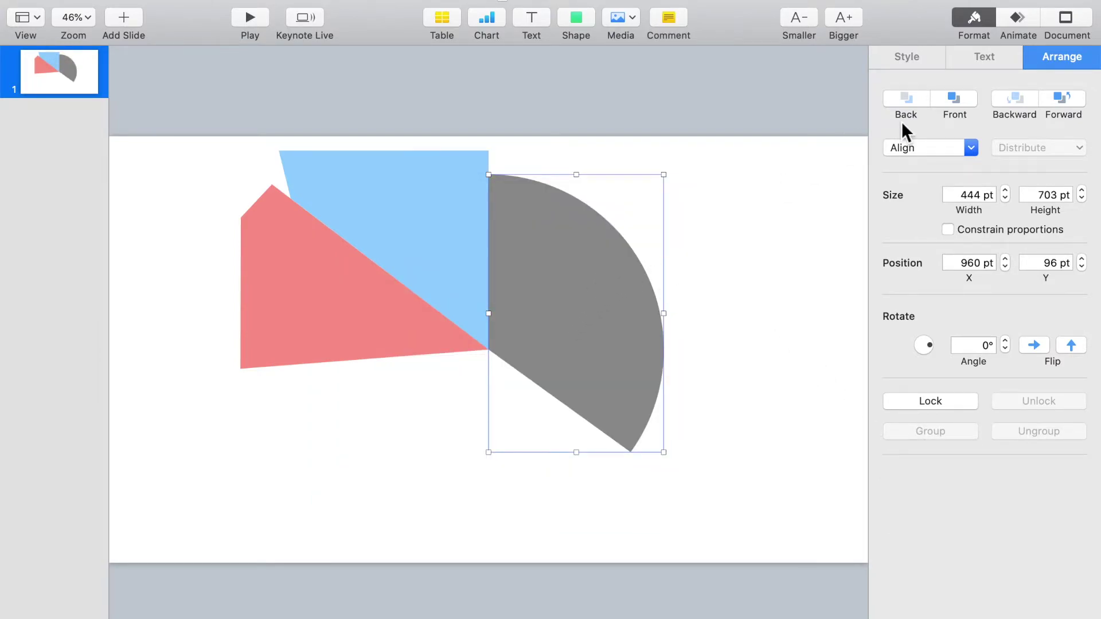
# Fill the new right-hand pie slice with dark green.
pyautogui.click(917, 61)
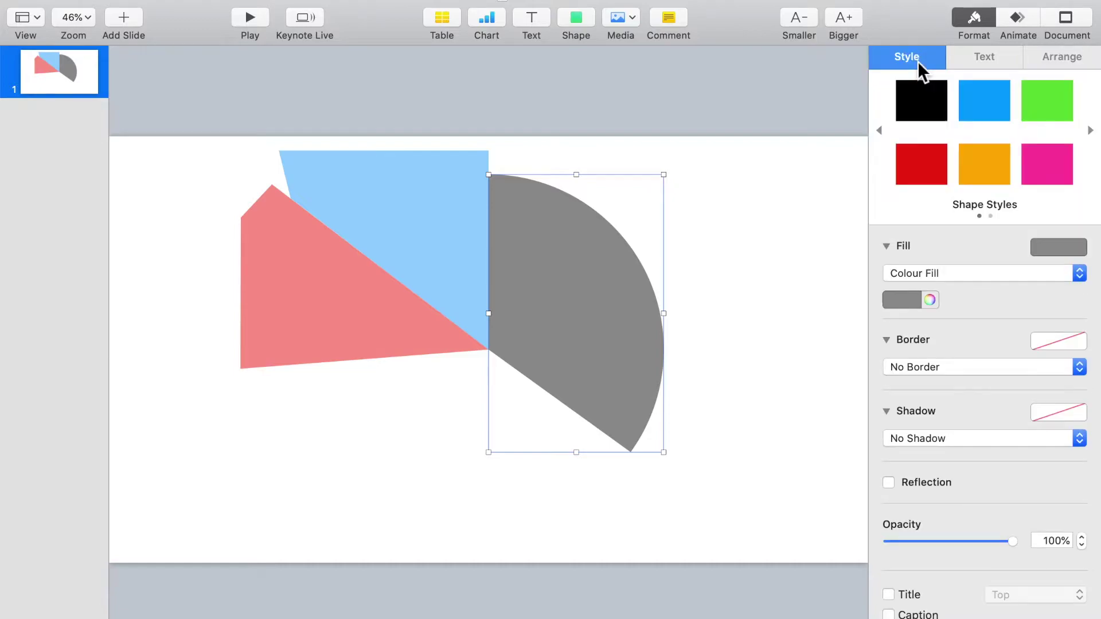
pyautogui.click(912, 301)
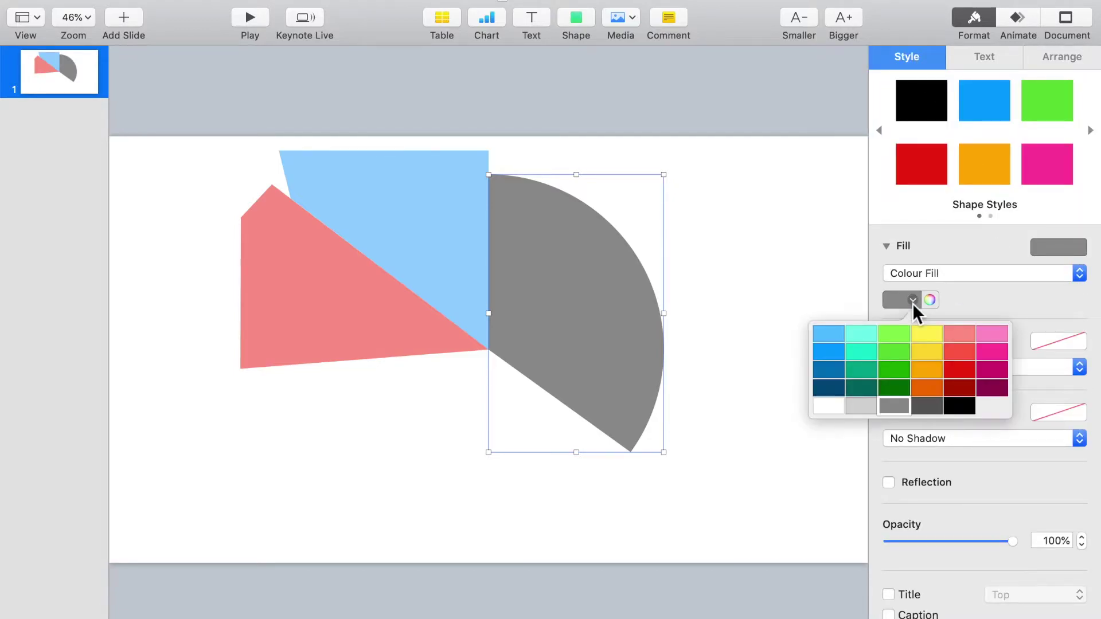
pyautogui.click(899, 388)
pyautogui.click(806, 264)
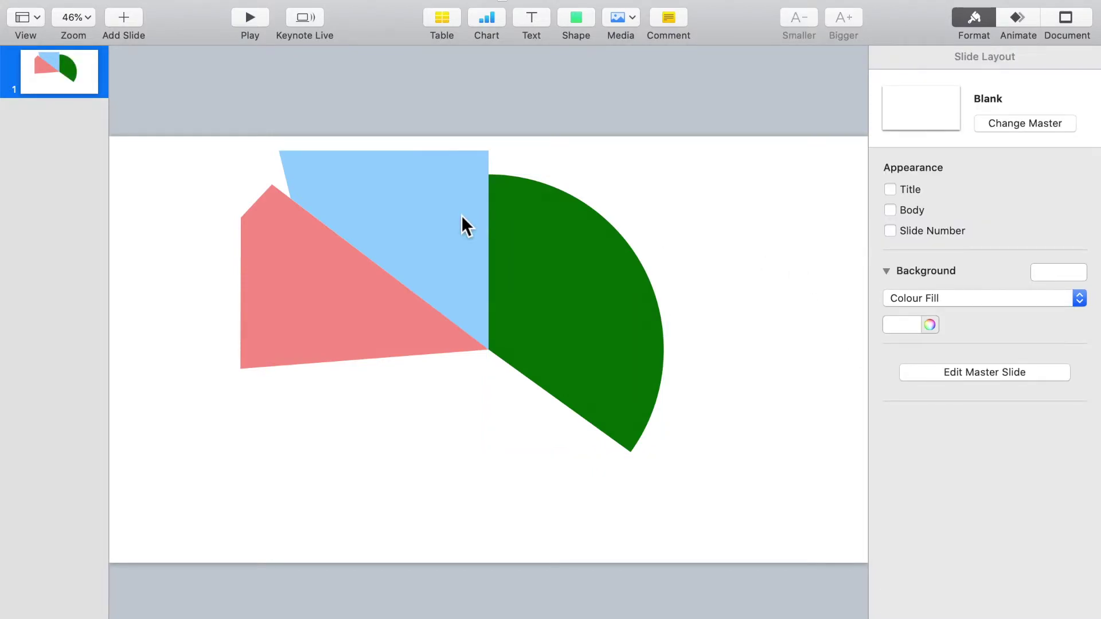
# Paste a copy of the grey circle and intersect it with the blue shape to cut out the second pie slice.
pyautogui.click(153, 1)
pyautogui.click(166, 72)
pyautogui.keyDown('shift'); pyautogui.click(365, 155); pyautogui.keyUp('shift')
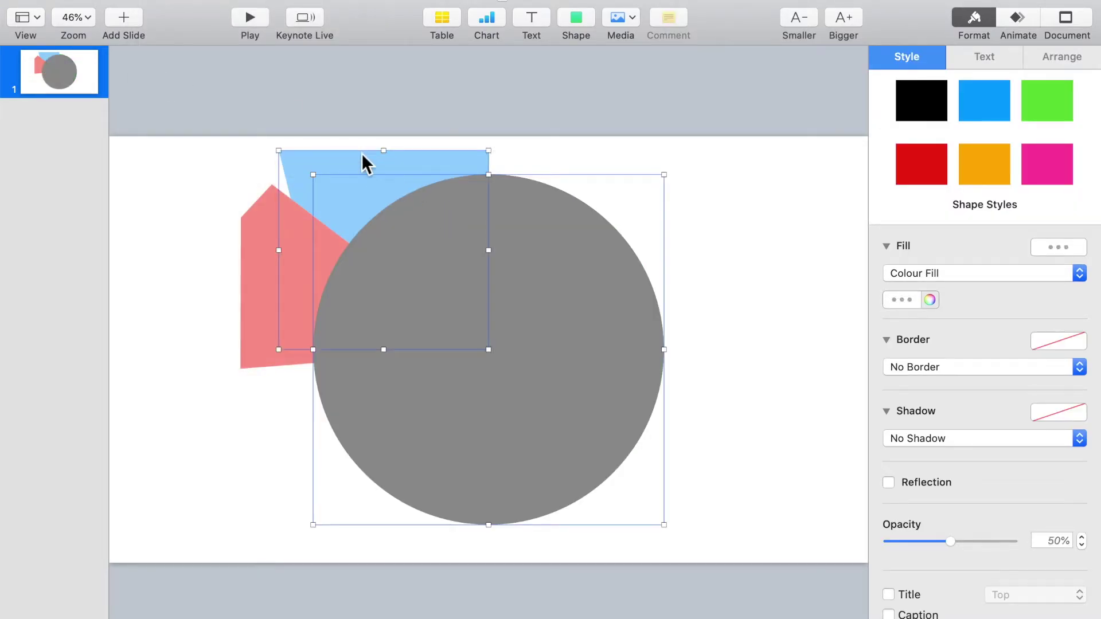
pyautogui.click(1060, 57)
pyautogui.click(968, 480)
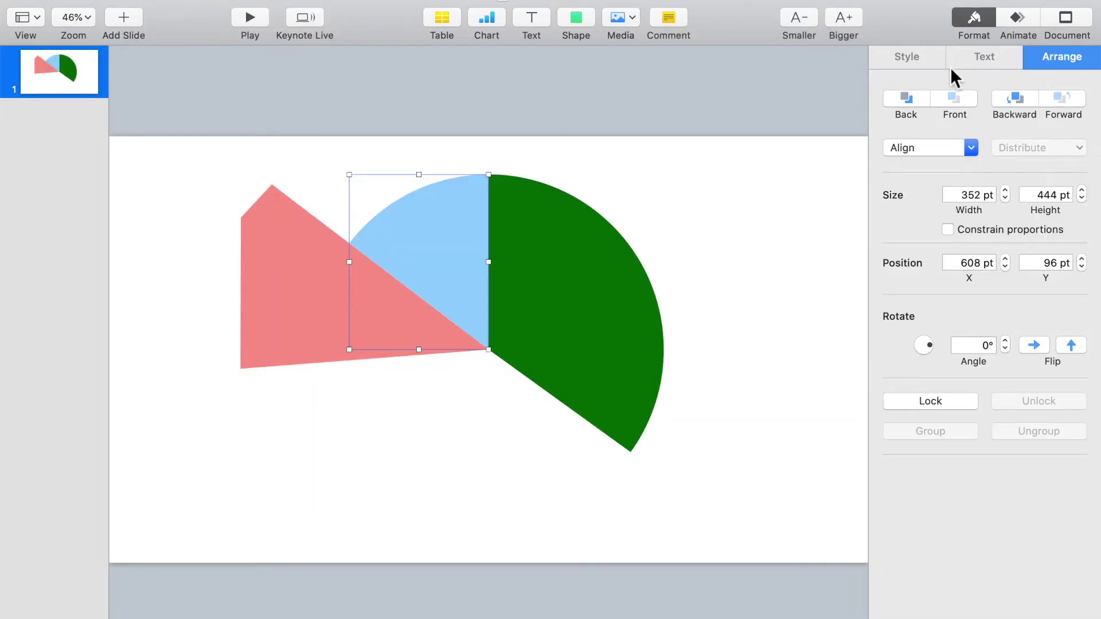
# Fill the new upper-left pie slice with medium green.
pyautogui.click(940, 60)
pyautogui.click(912, 299)
pyautogui.click(900, 378)
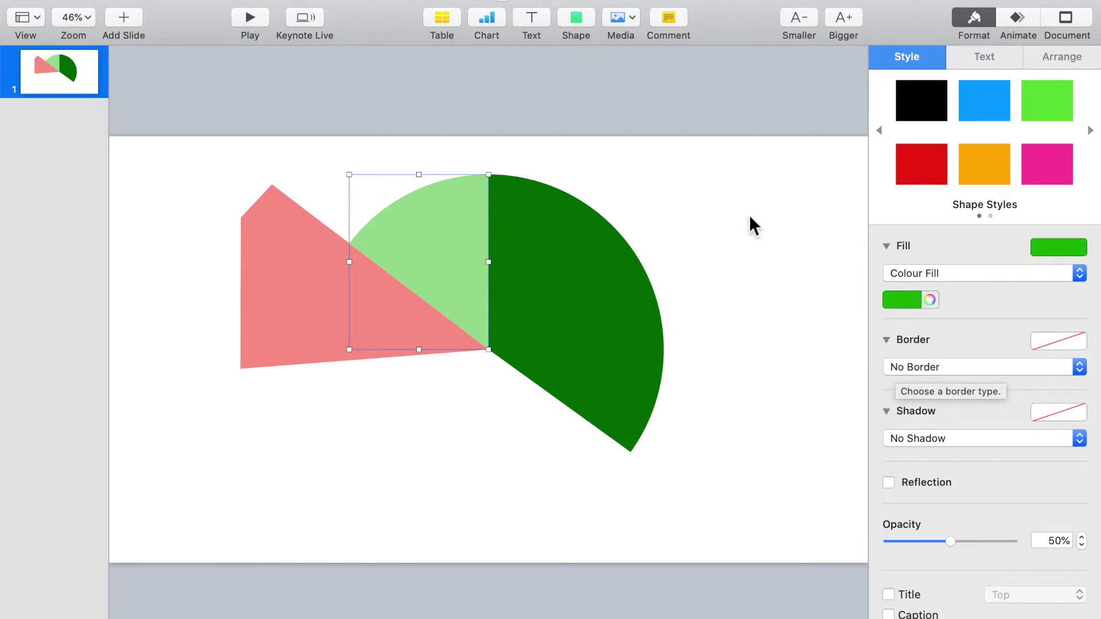
# Paste another grey circle and intersect it with the red shape to cut out the third pie slice.
pyautogui.press('super+v')
pyautogui.keyDown('shift'); pyautogui.click(256, 253); pyautogui.keyUp('shift')
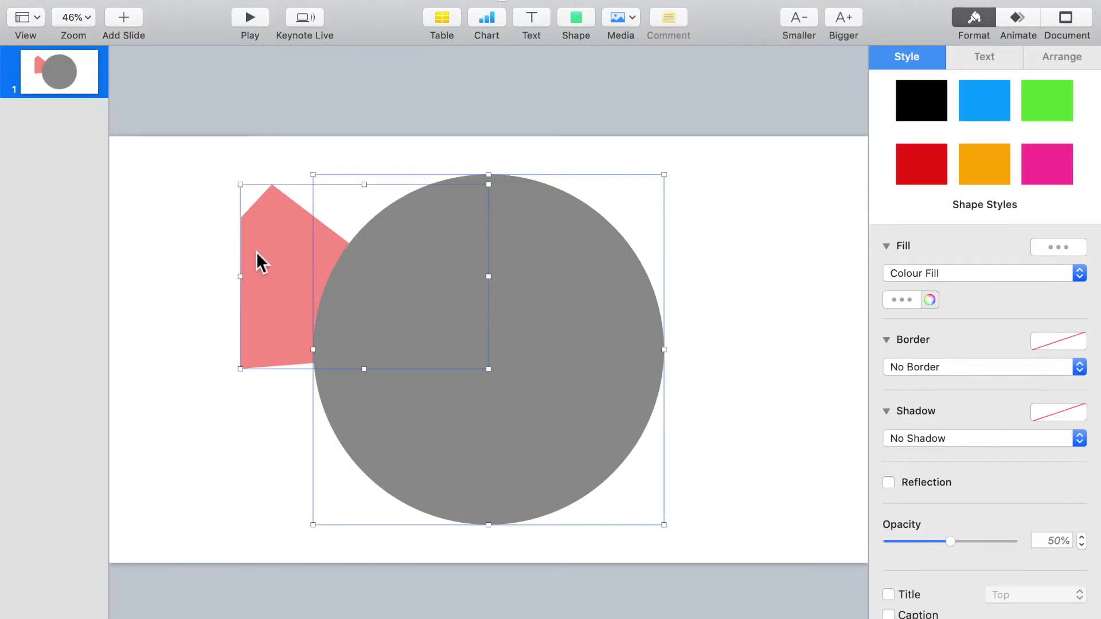
pyautogui.click(1054, 62)
pyautogui.click(948, 482)
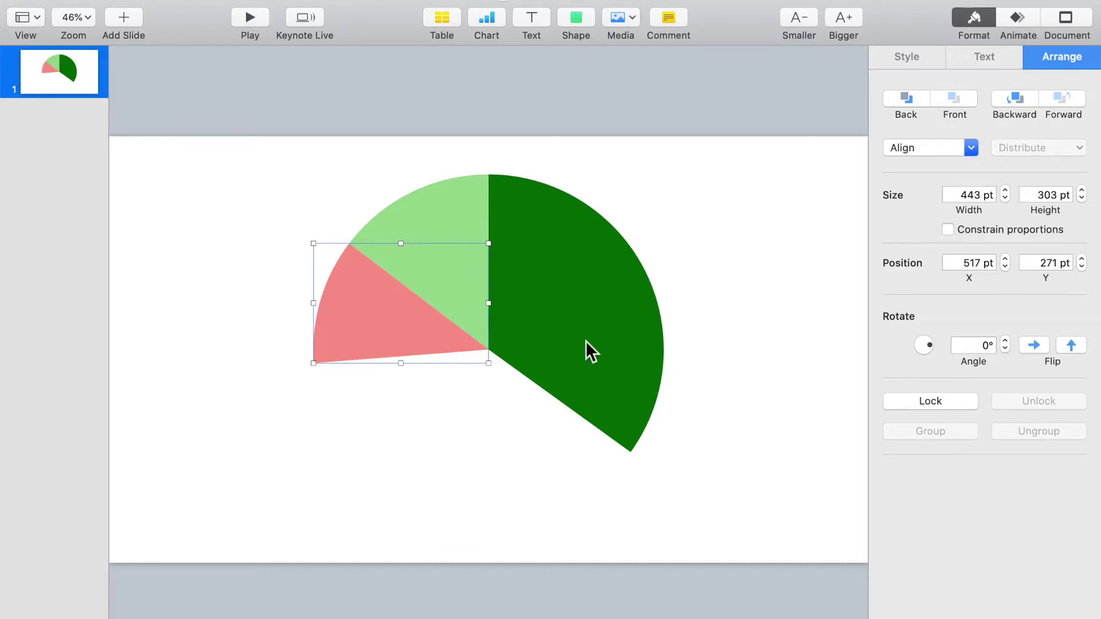
# Fill the third slice, left of the pie's centre, with light green.
pyautogui.click(941, 57)
pyautogui.click(902, 300)
pyautogui.click(905, 339)
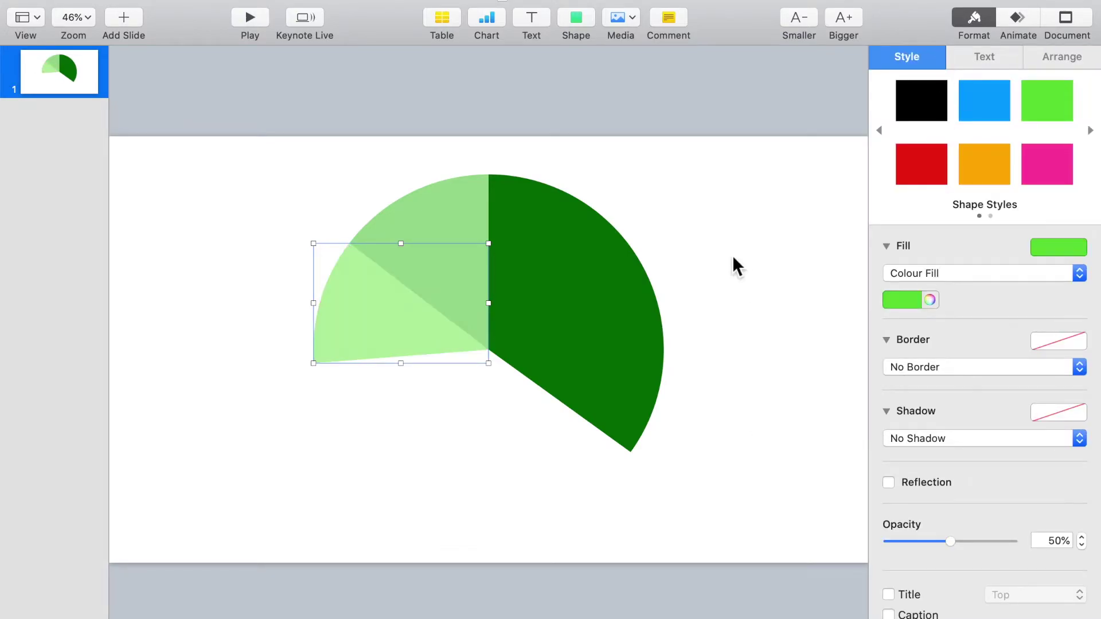
pyautogui.click(747, 260)
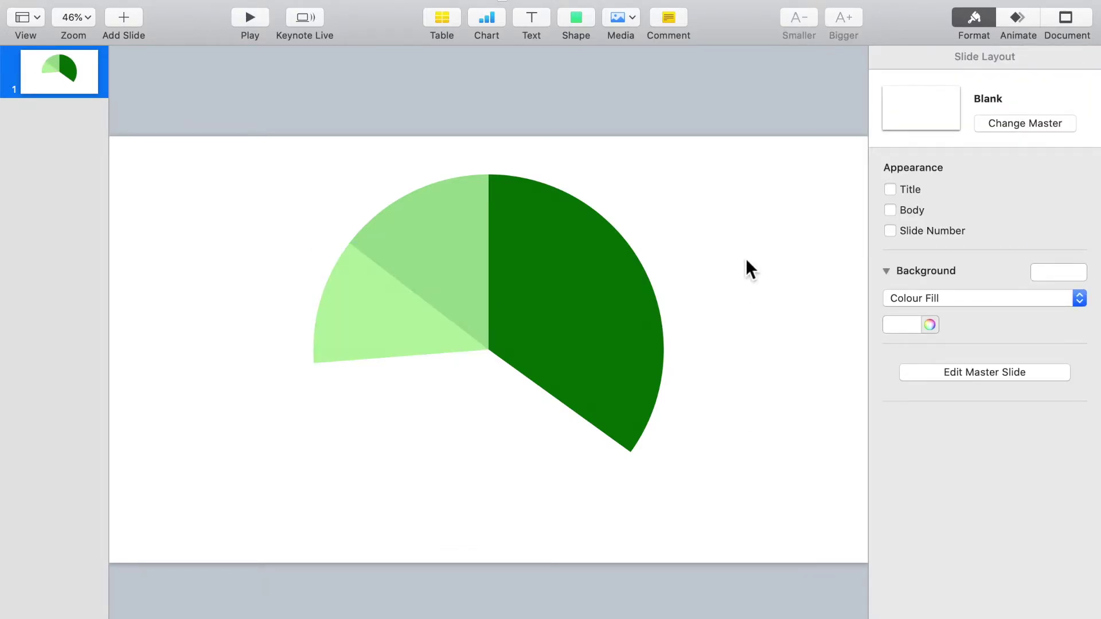
# Set the opacity of all three green slices to 100%.
pyautogui.click(574, 286)
pyautogui.keyDown('shift'); pyautogui.click(462, 308); pyautogui.keyUp('shift')
pyautogui.keyDown('shift'); pyautogui.click(354, 333); pyautogui.keyUp('shift')
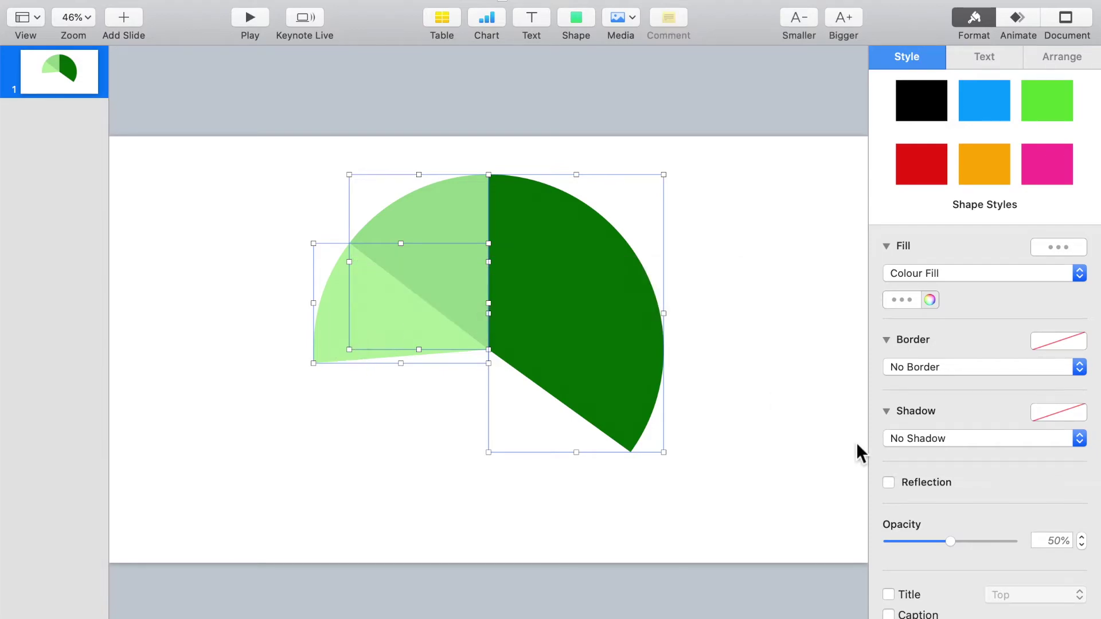
pyautogui.moveTo(951, 542); pyautogui.dragTo(1022, 545)
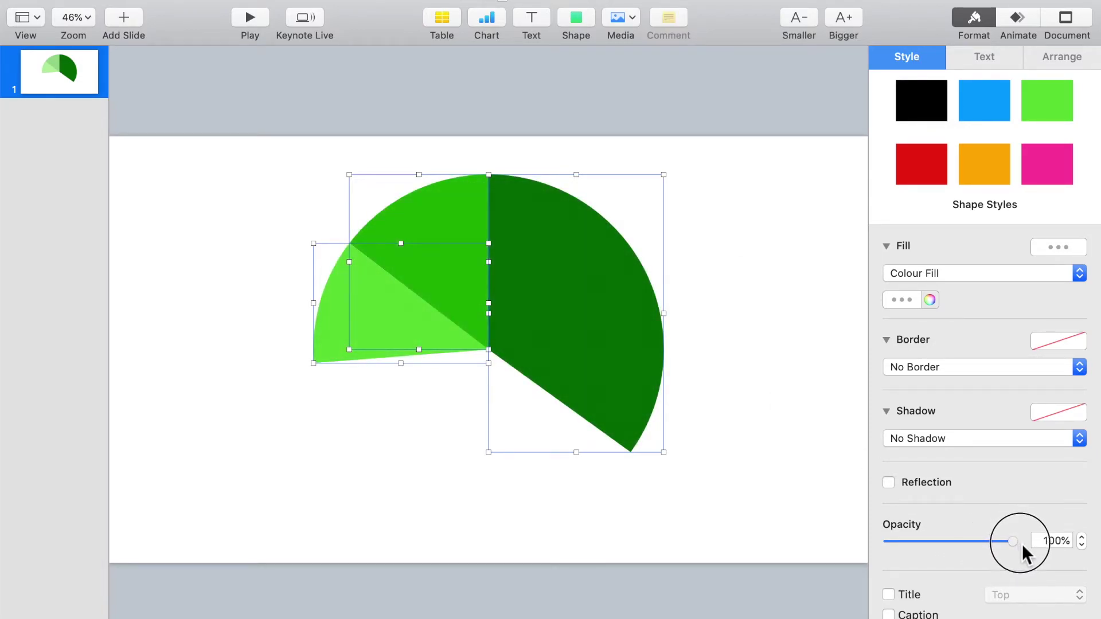
pyautogui.click(785, 386)
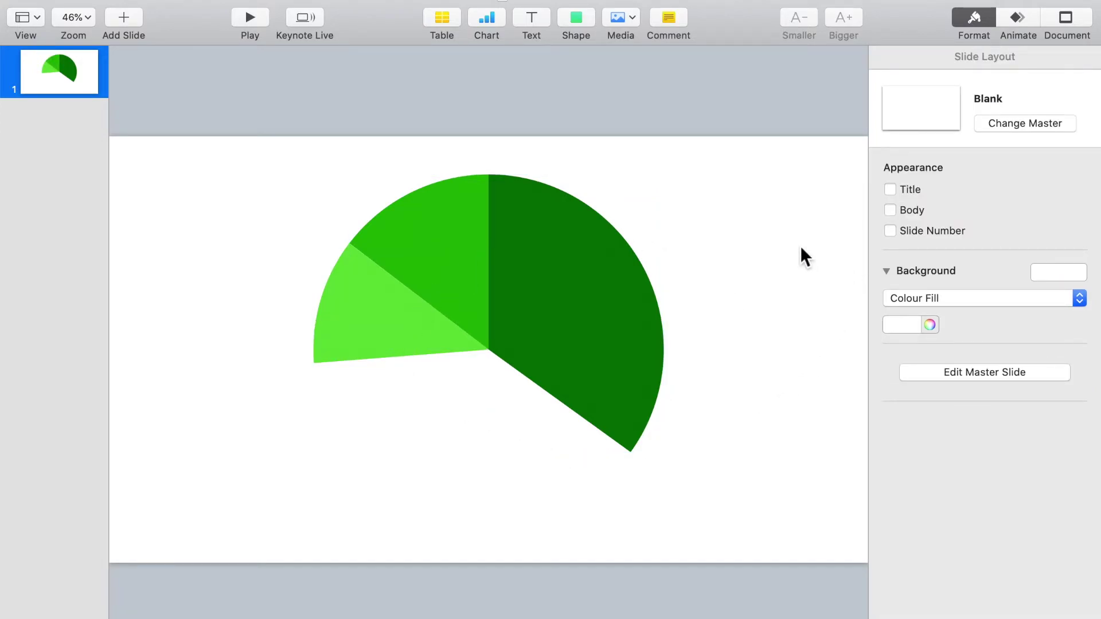
# Paste another grey circle, shrink it slightly around its centre and send it behind the green slices.
pyautogui.press('super+z')
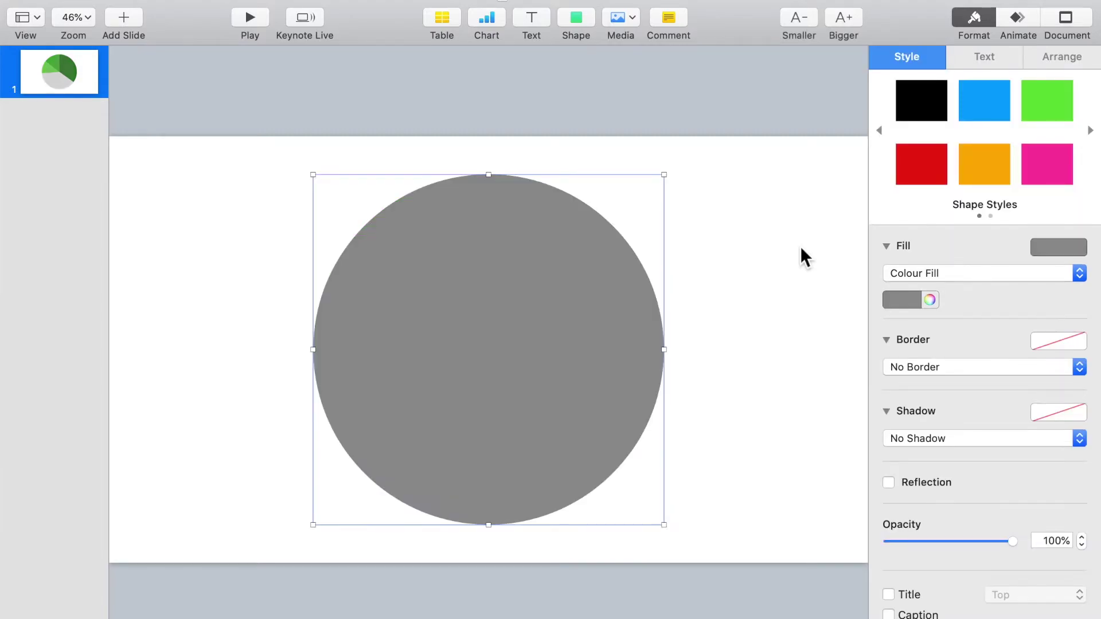
pyautogui.moveTo(664, 525); pyautogui.dragTo(649, 509)
pyautogui.rightClick(538, 292)
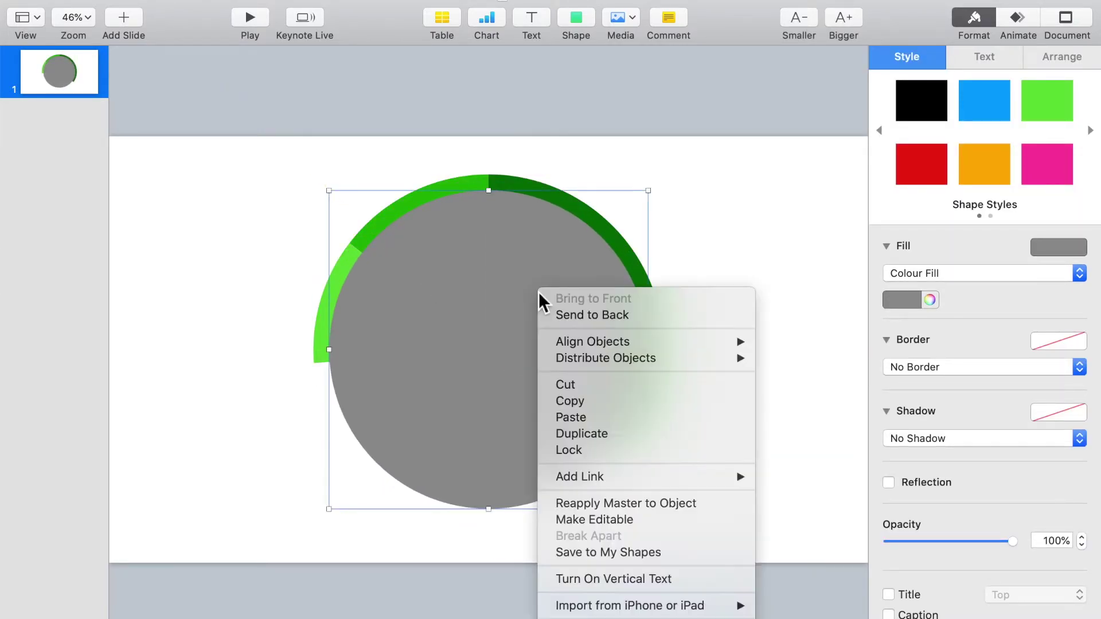
pyautogui.click(556, 317)
pyautogui.click(726, 294)
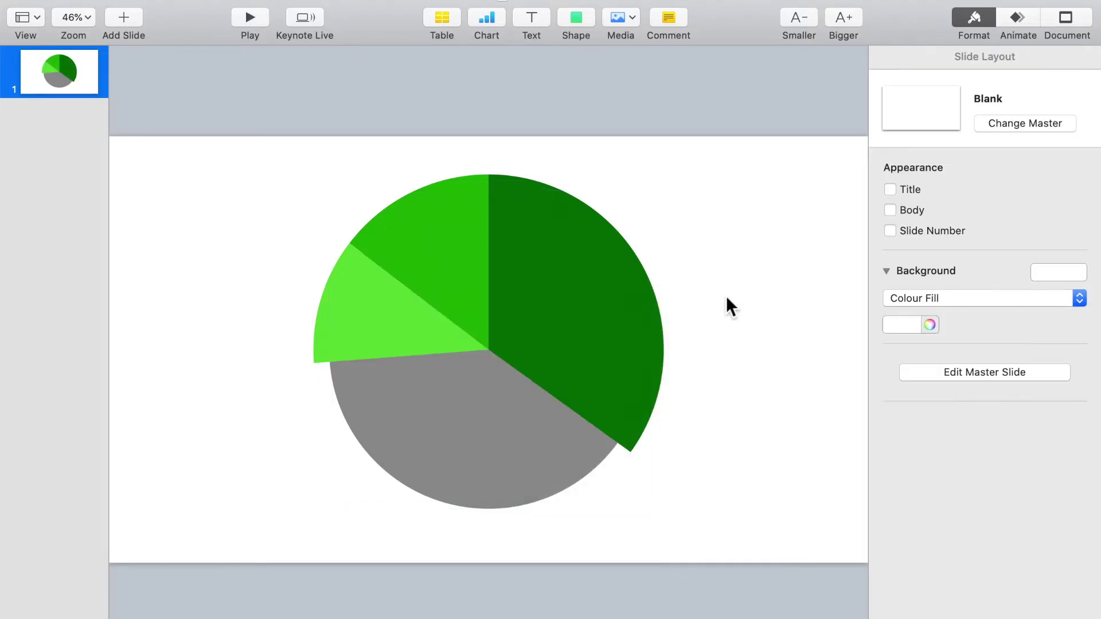
# Enlarge the dark green and light green slices, shrink the medium green one slightly, and move the slices apart to leave narrow gaps.
pyautogui.click(540, 318)
pyautogui.moveTo(665, 173)
pyautogui.mouseDown()
pyautogui.moveTo(680, 162)
pyautogui.moveTo(685, 172)
pyautogui.mouseUp()
pyautogui.click(367, 298)
pyautogui.moveTo(319, 253); pyautogui.dragTo(293, 232)
pyautogui.click(450, 217)
pyautogui.moveTo(349, 175)
pyautogui.mouseDown()
pyautogui.moveTo(361, 192)
pyautogui.moveTo(356, 177)
pyautogui.mouseUp()
pyautogui.press('Escape')
pyautogui.moveTo(598, 269); pyautogui.dragTo(605, 286)
pyautogui.moveTo(384, 349); pyautogui.dragTo(388, 343)
# Fill the background circle behind the slices with light grey.
pyautogui.click(490, 456)
pyautogui.click(917, 304)
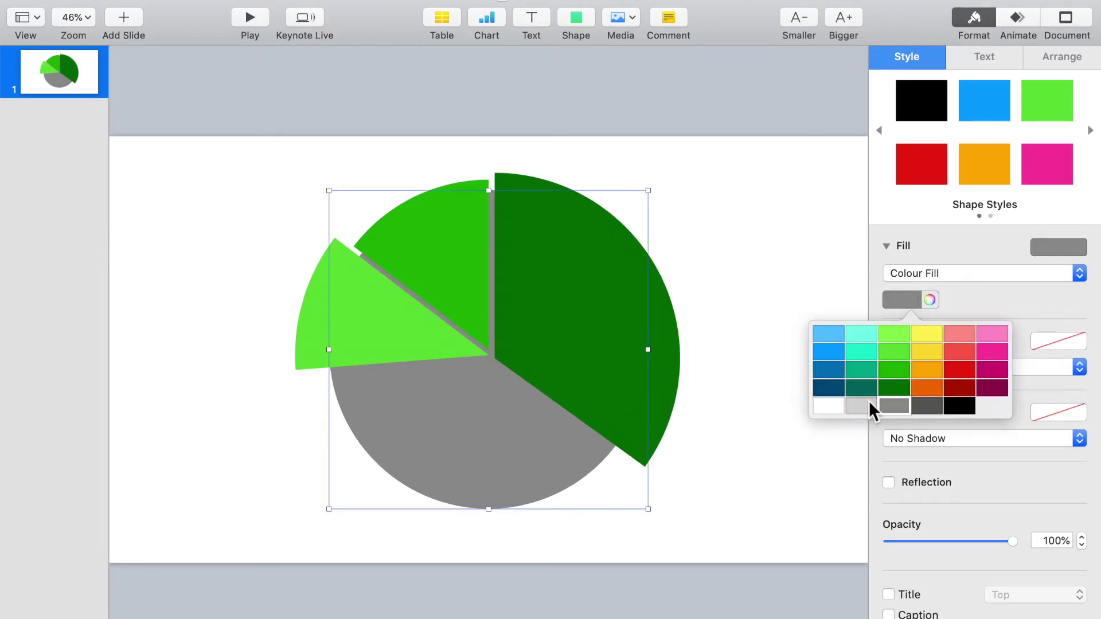
pyautogui.click(872, 411)
pyautogui.click(755, 257)
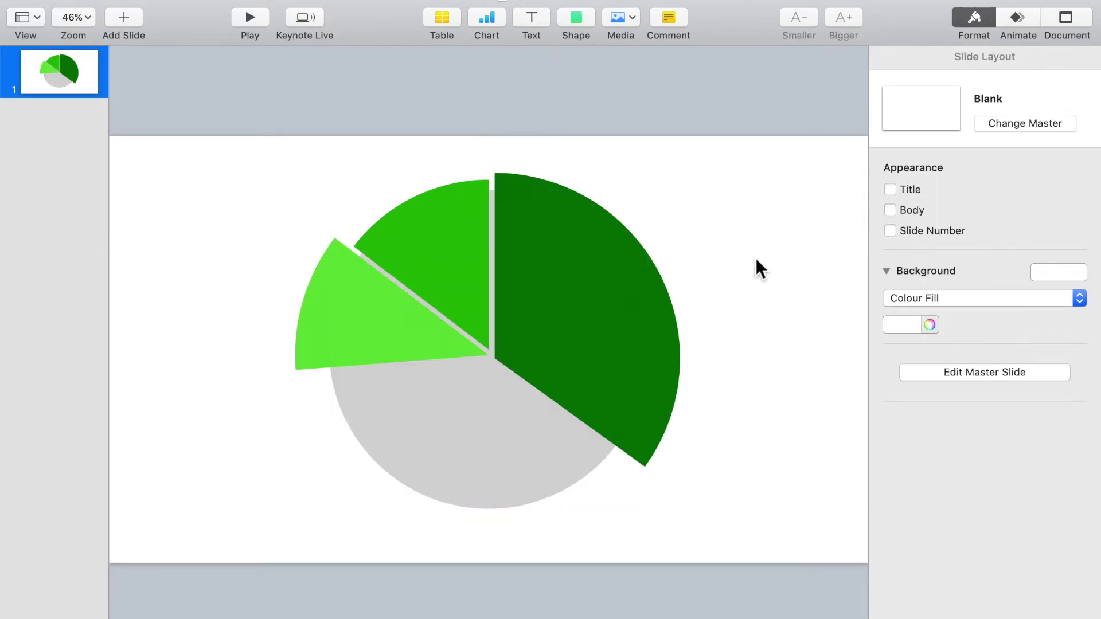
# Nudge the light green slice slightly left and up to even out its gap with the medium green slice.
pyautogui.click(408, 309)
pyautogui.press('Left')
pyautogui.press('Left')
pyautogui.press('Left')
pyautogui.press('Left')
pyautogui.press('Left')
pyautogui.press('Left')
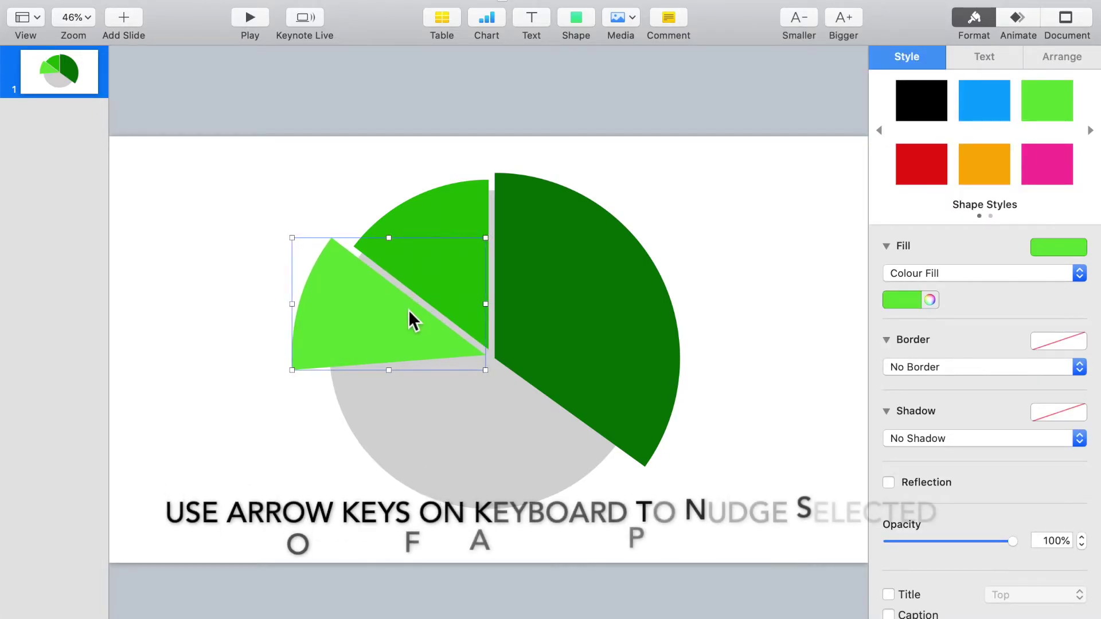
pyautogui.press('Up')
pyautogui.press('Up')
pyautogui.press('Up')
pyautogui.press('Up')
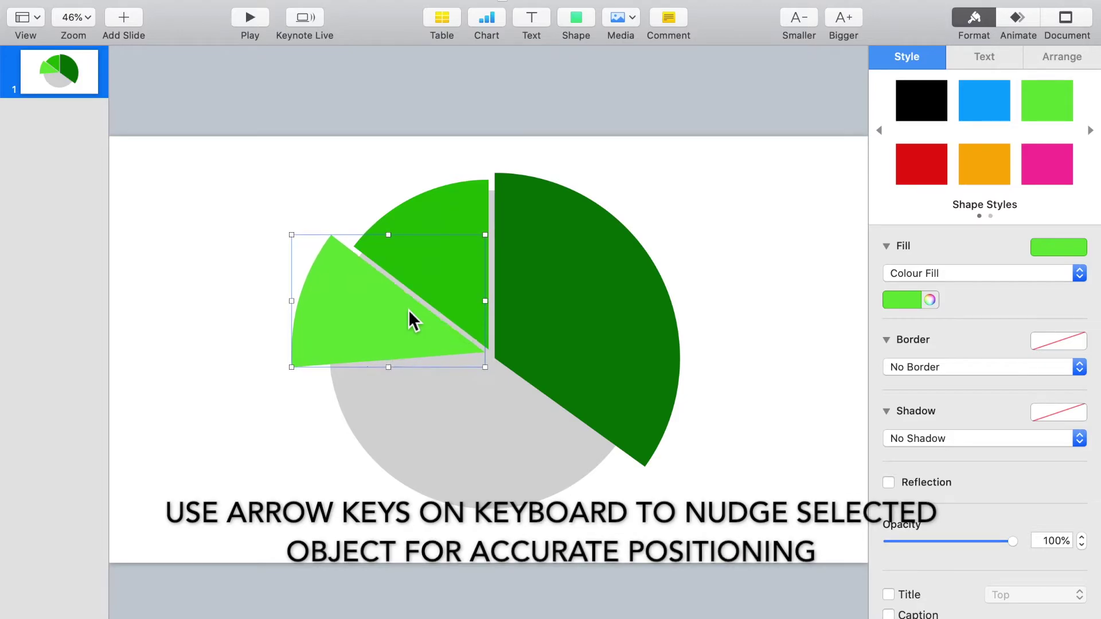
# Enlarge the dark green slice slightly and nudge it down and left to fit the gap beside the other slices.
pyautogui.click(511, 299)
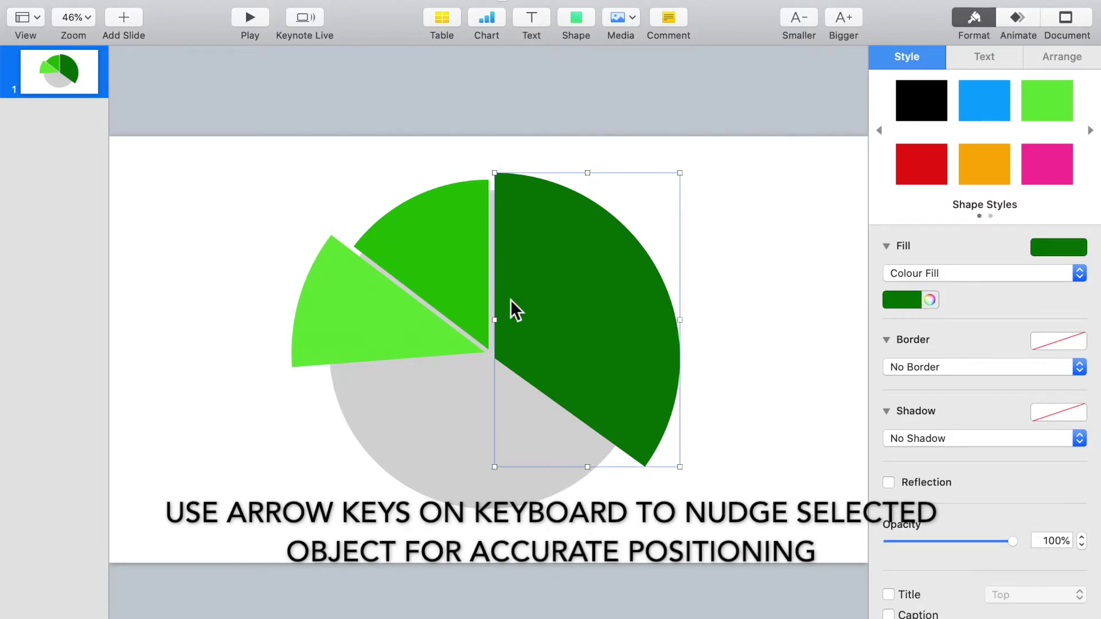
pyautogui.moveTo(681, 174); pyautogui.dragTo(693, 166)
pyautogui.press('Down')
pyautogui.press('Down')
pyautogui.press('Down')
pyautogui.press('Down')
pyautogui.press('Left')
pyautogui.press('Left')
pyautogui.click(729, 297)
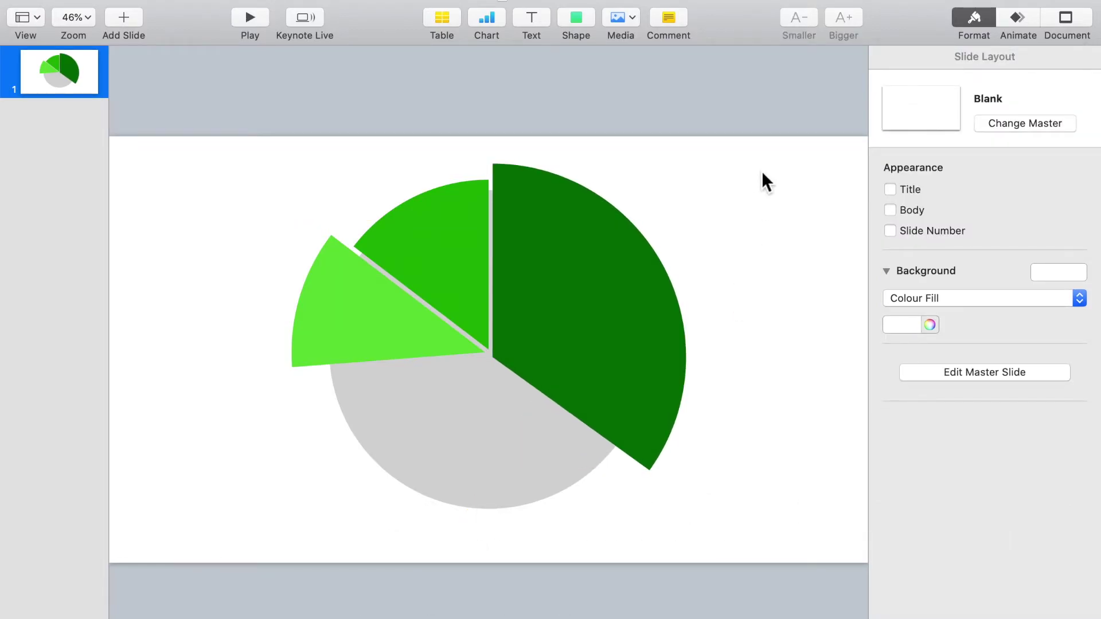
# Group the three green slices and the light grey circle into one object.
pyautogui.moveTo(775, 156); pyautogui.dragTo(256, 550)
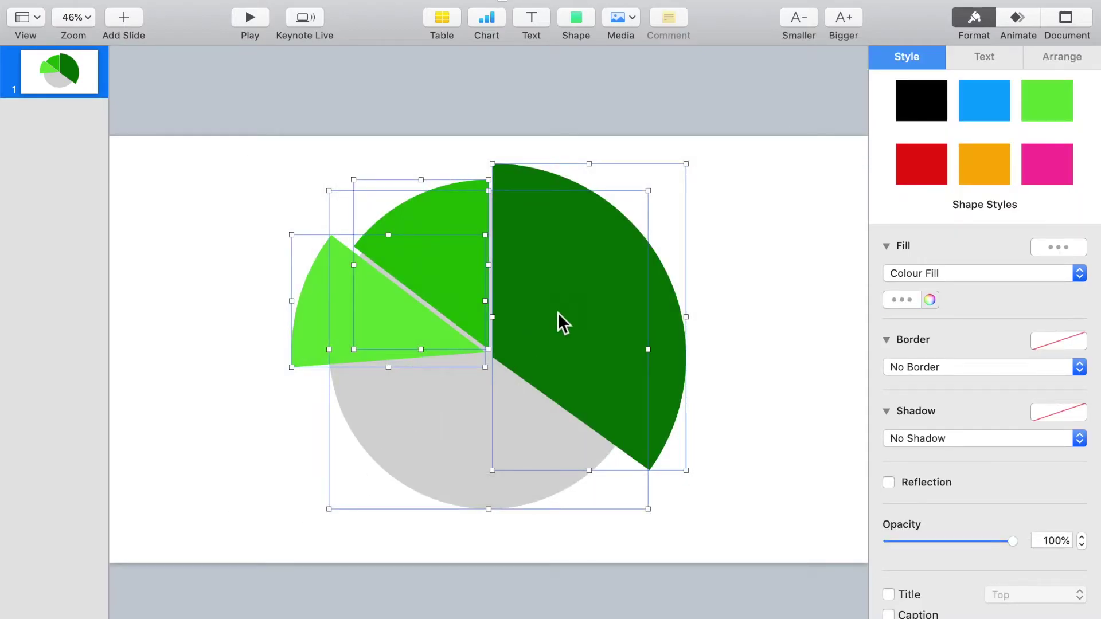
pyautogui.rightClick(558, 312)
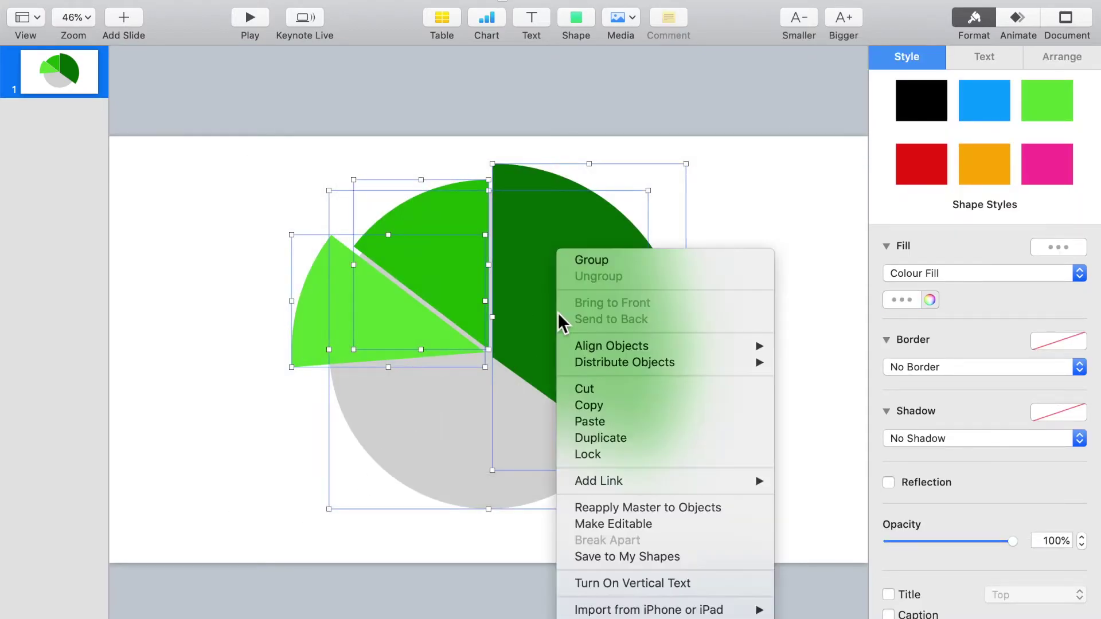
pyautogui.click(622, 260)
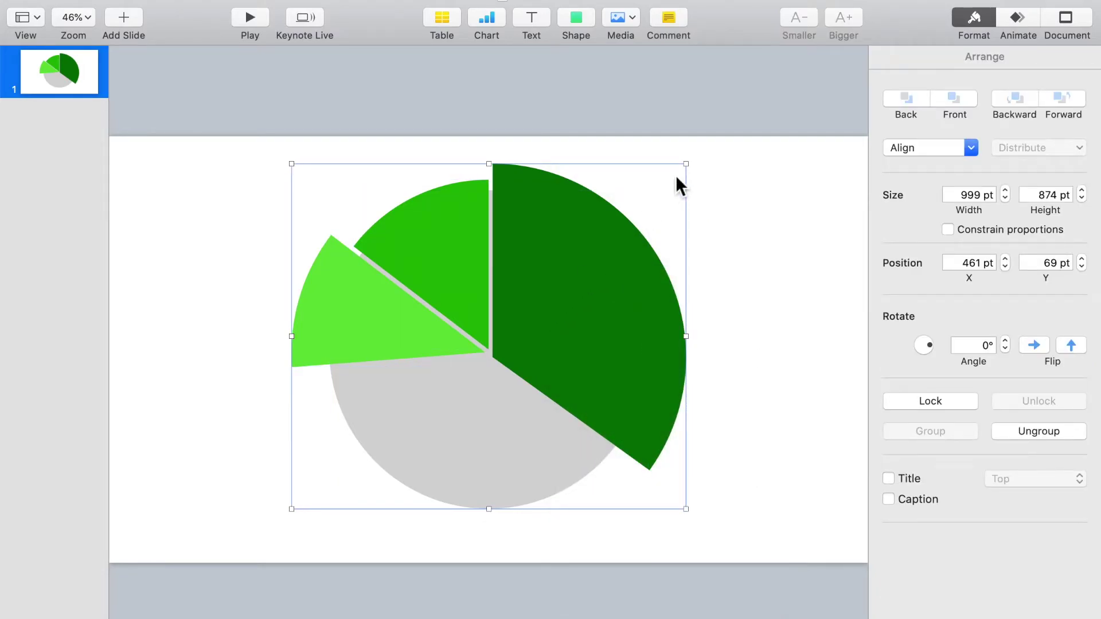
# Enlarge the grouped pie chart proportionally and reposition it so its lower part extends below the slide.
pyautogui.moveTo(689, 168); pyautogui.dragTo(779, 83)
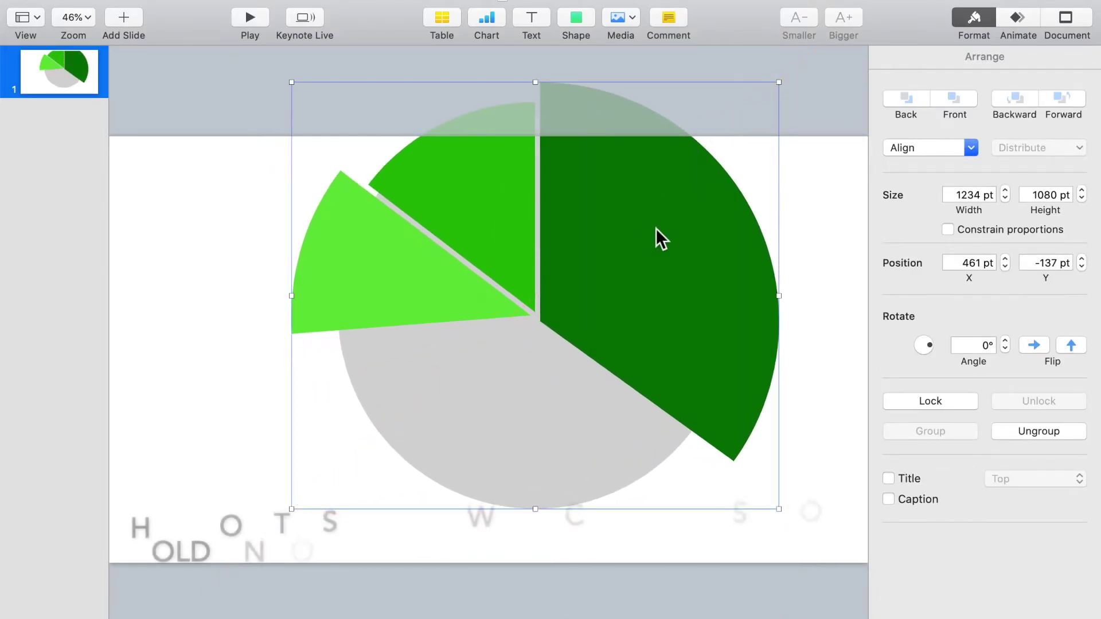
pyautogui.moveTo(659, 238); pyautogui.dragTo(597, 402)
pyautogui.moveTo(732, 256); pyautogui.dragTo(757, 231)
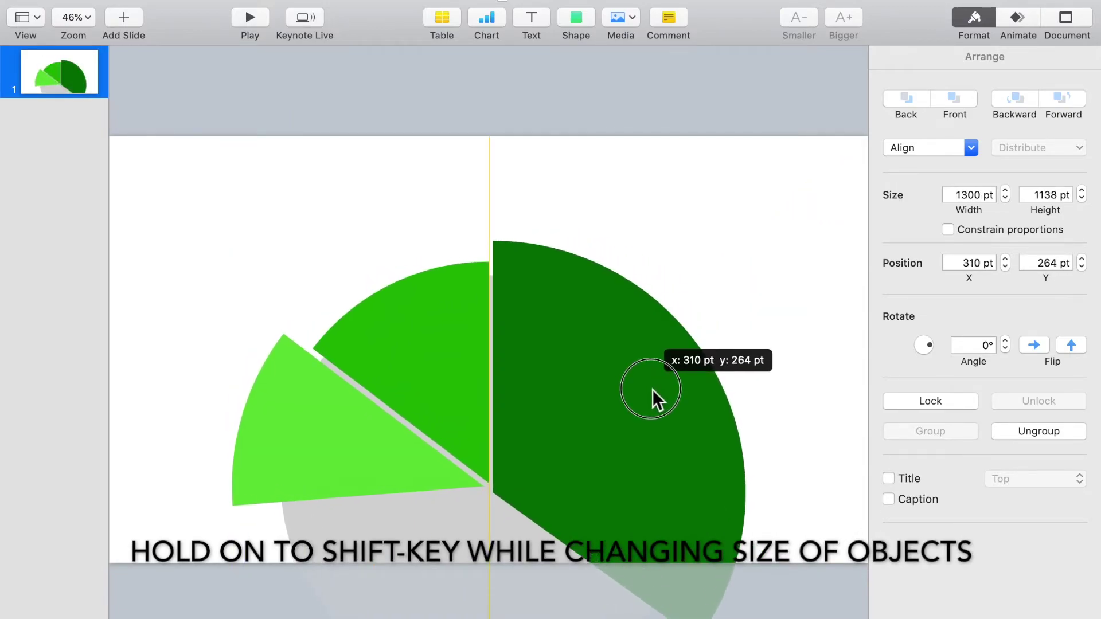
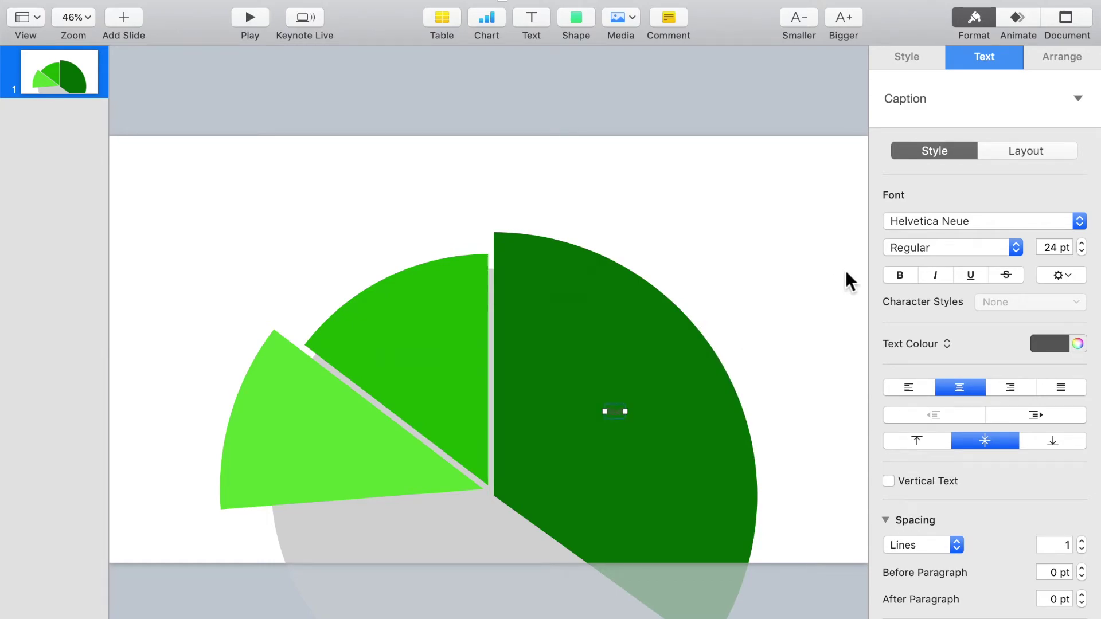
# Format the text box on the dark green slice with white text in Barlow at 270 pt.
pyautogui.click(1059, 343)
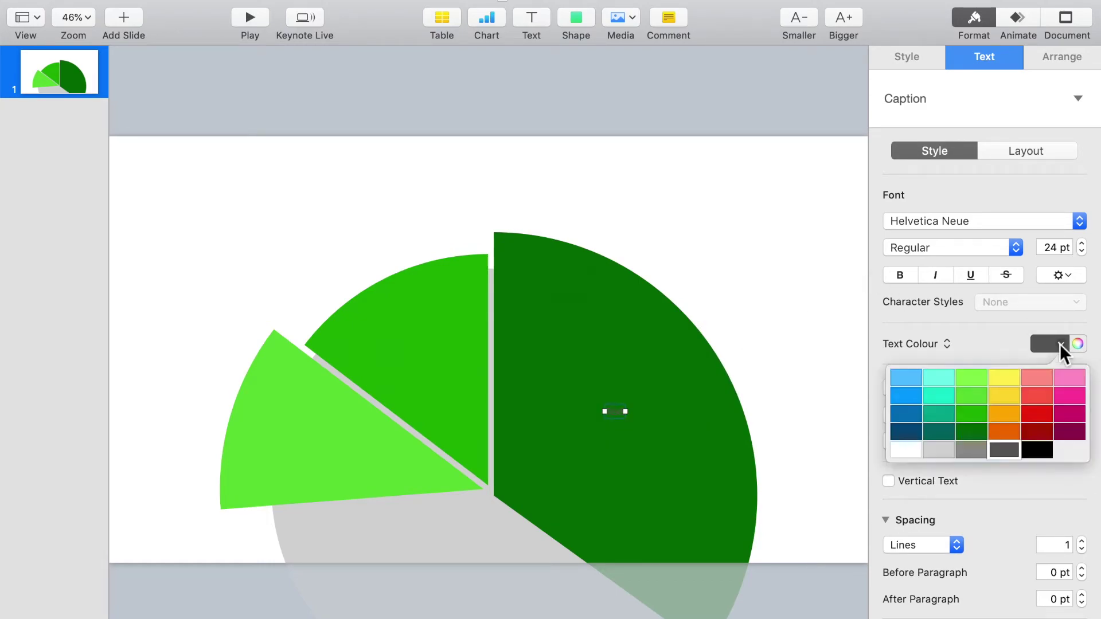
pyautogui.click(909, 448)
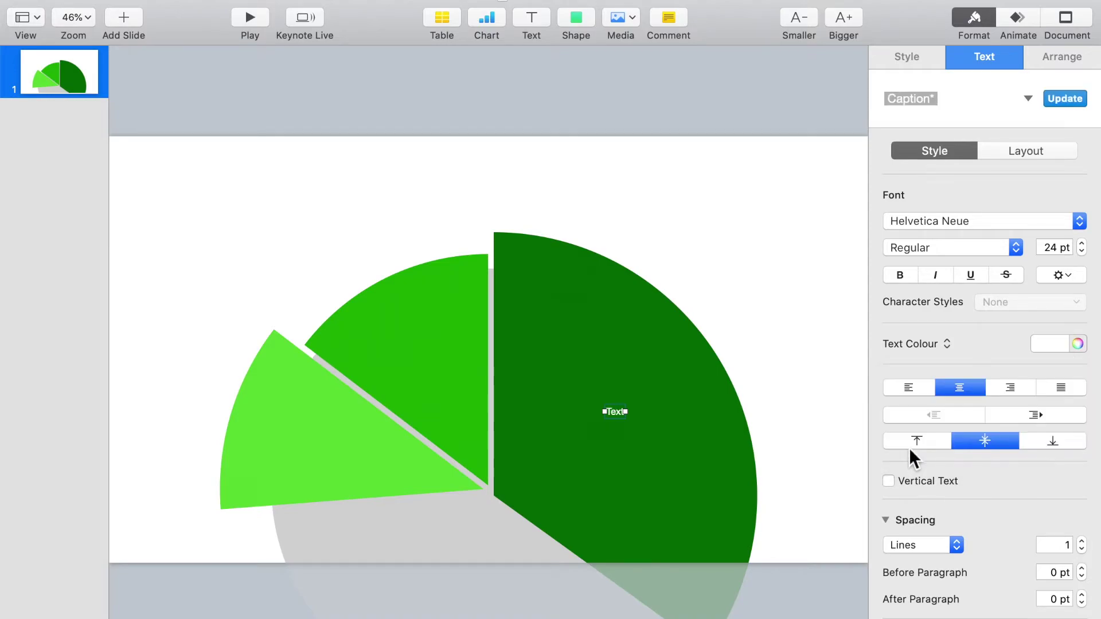
pyautogui.click(948, 222)
pyautogui.click(801, 183)
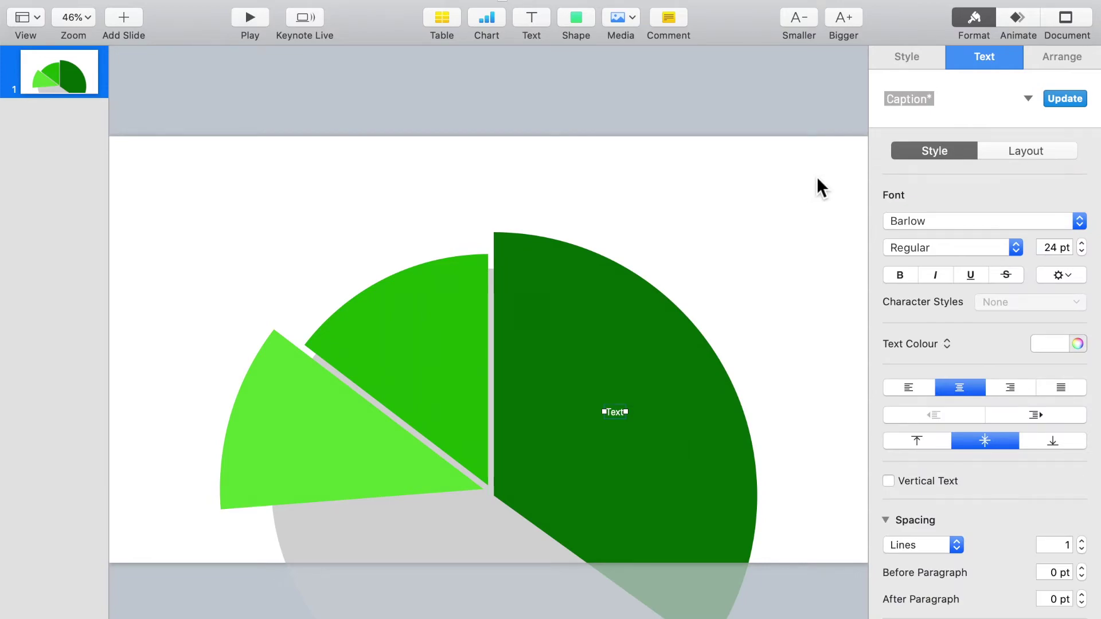
pyautogui.click(1050, 247)
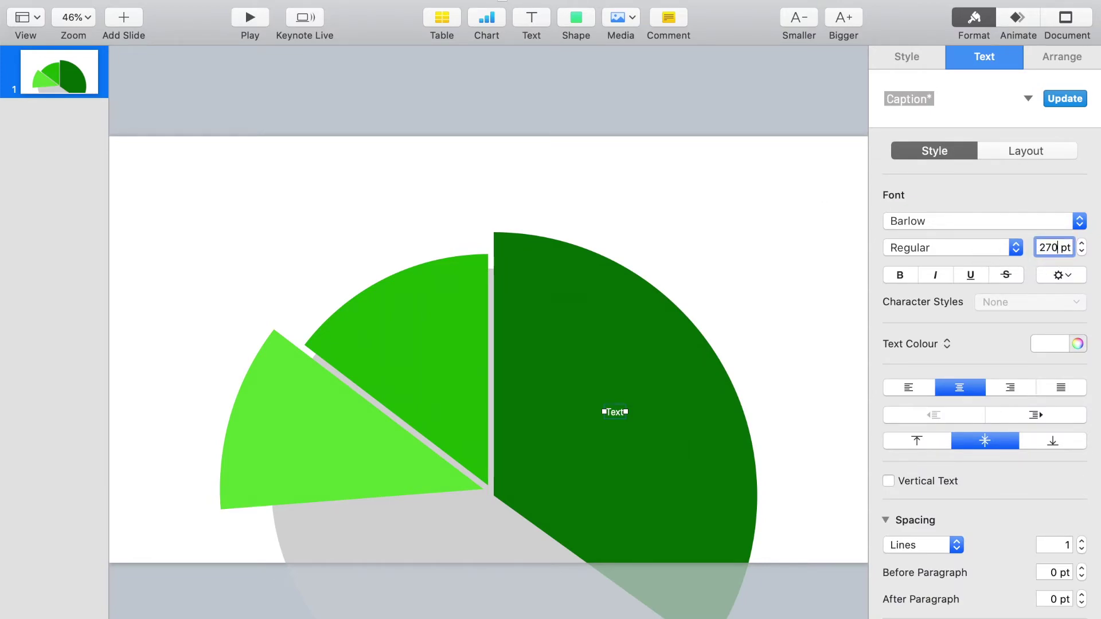
pyautogui.press('Return')
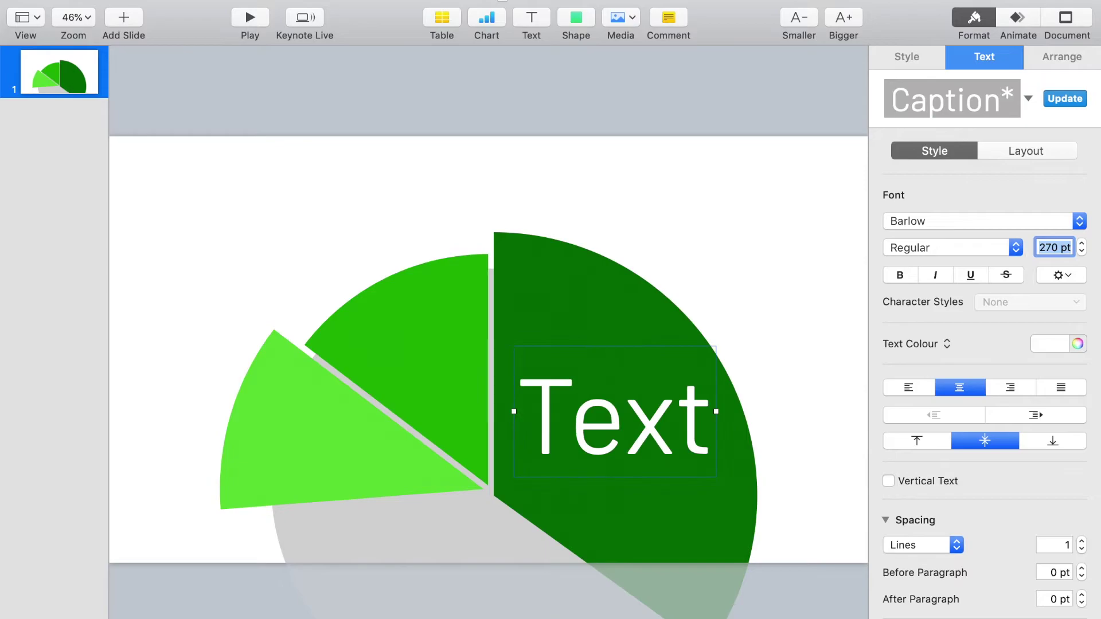
# Replace the placeholder text on the dark green slice with "35%" and "Japanese" on a second line.
pyautogui.click(590, 422)
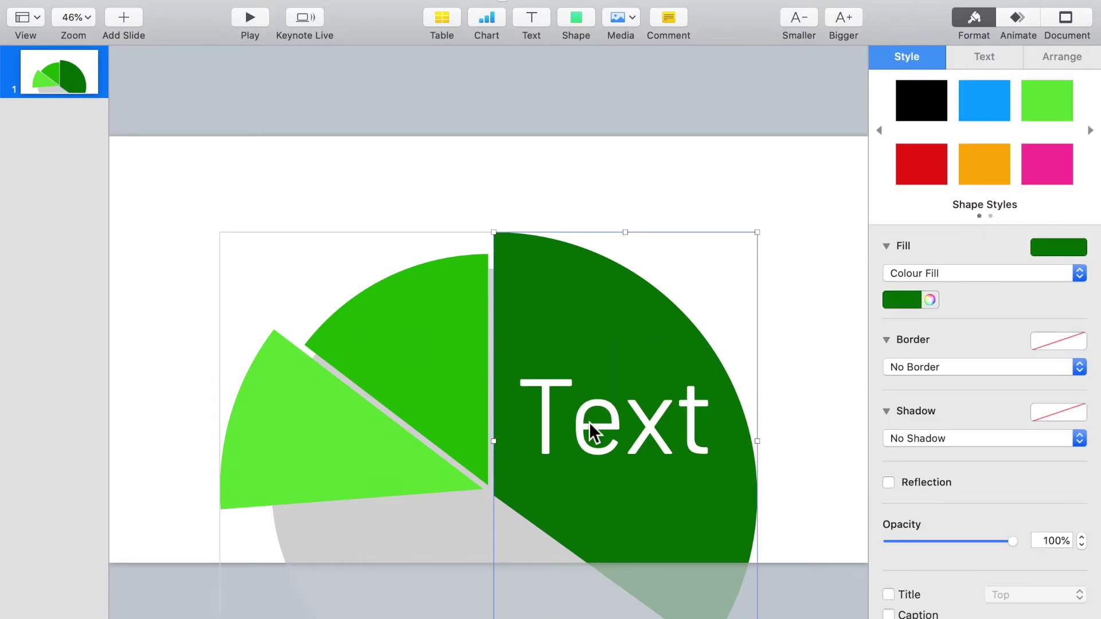
pyautogui.click(796, 381)
pyautogui.click(639, 432)
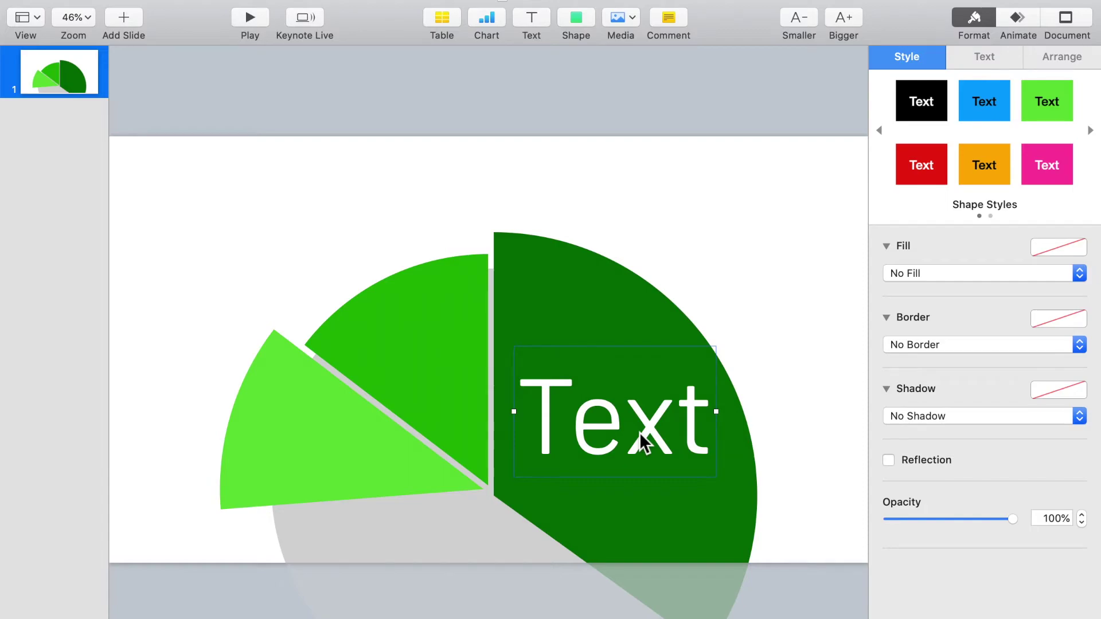
pyautogui.doubleClick(638, 432)
pyautogui.press('BackSpace')
pyautogui.write('35%')
pyautogui.press('Return')
pyautogui.write('Japanes')
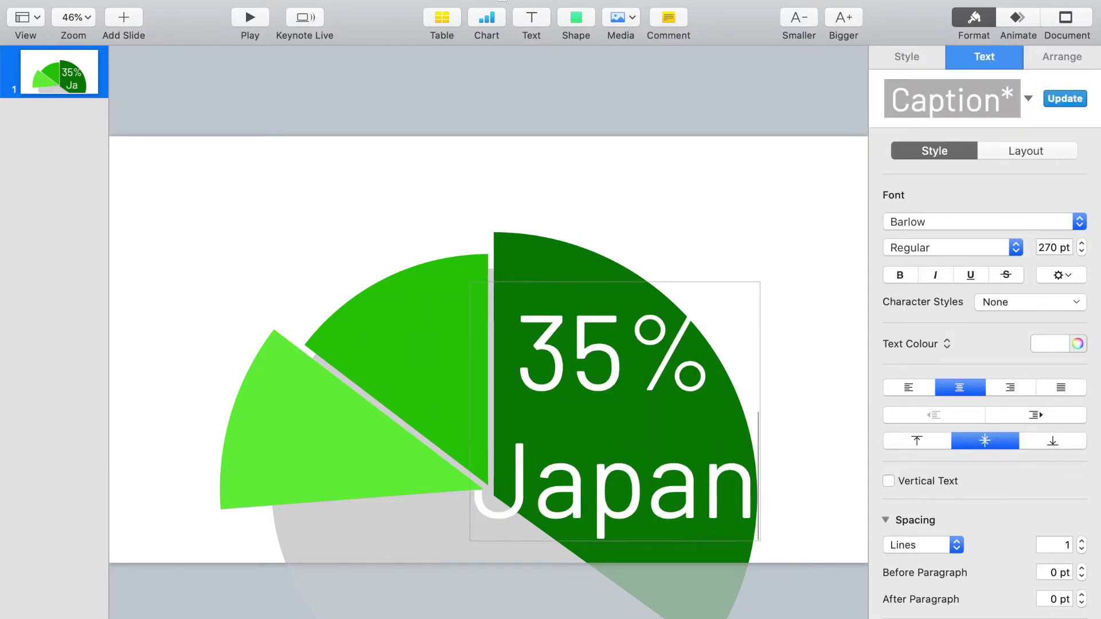
# On the dark green slice's label, set the percent sign to 230 pt and "Japanese" to 110 pt.
pyautogui.doubleClick(578, 344)
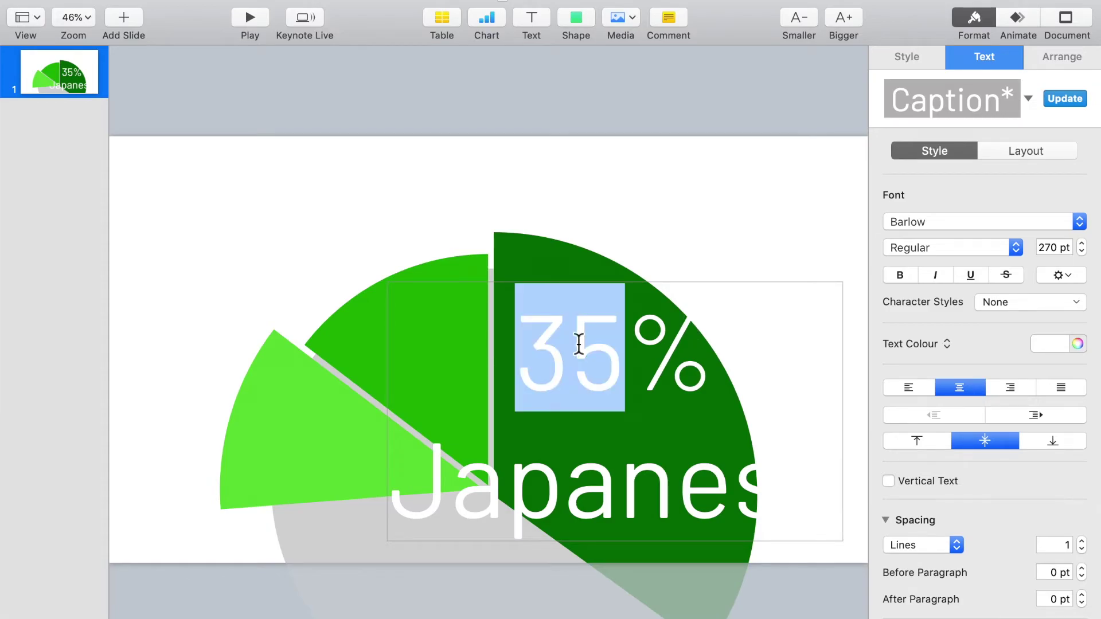
pyautogui.doubleClick(657, 357)
pyautogui.doubleClick(1053, 247)
pyautogui.write('2')
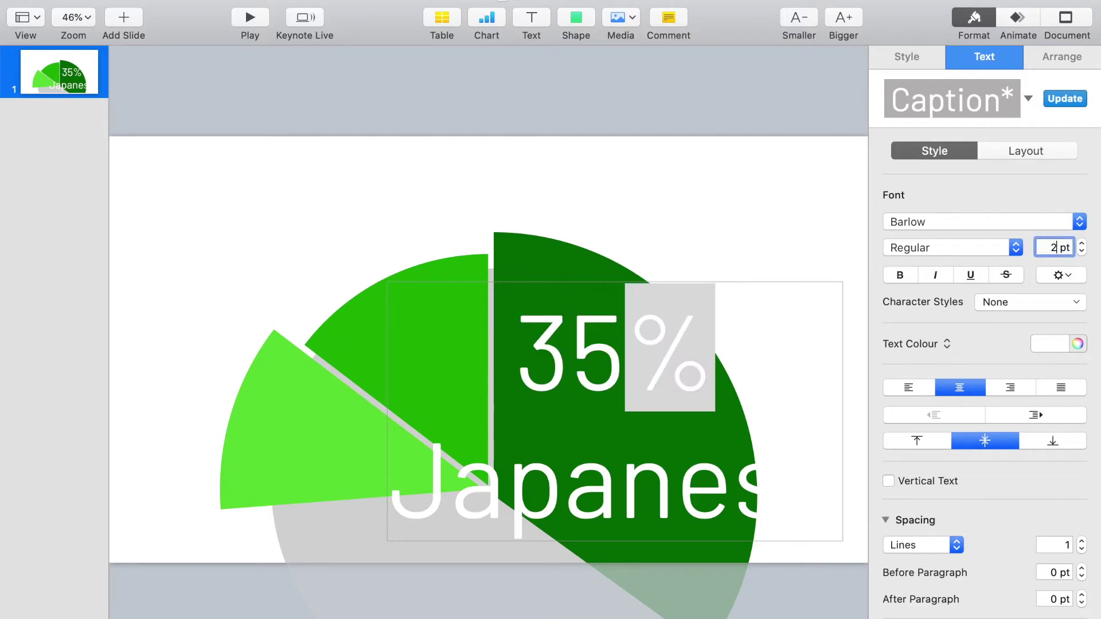
pyautogui.write('30')
pyautogui.press('Return')
pyautogui.doubleClick(708, 462)
pyautogui.doubleClick(1051, 248)
pyautogui.write('110')
pyautogui.press('Return')
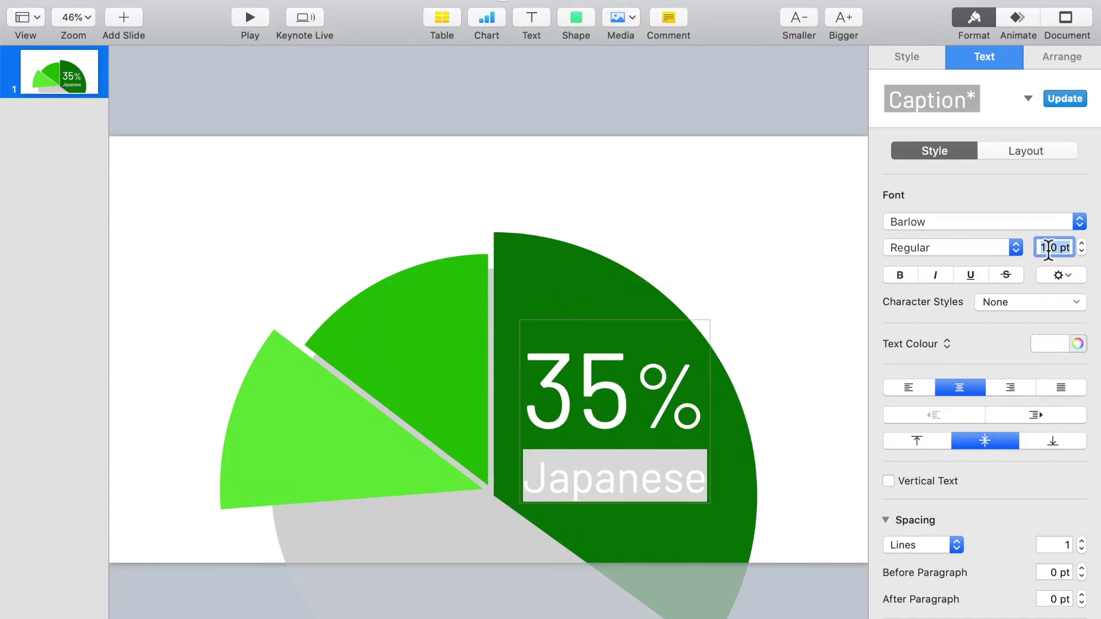
# Make the number "35" in the dark green slice's label bold.
pyautogui.doubleClick(572, 389)
pyautogui.click(899, 276)
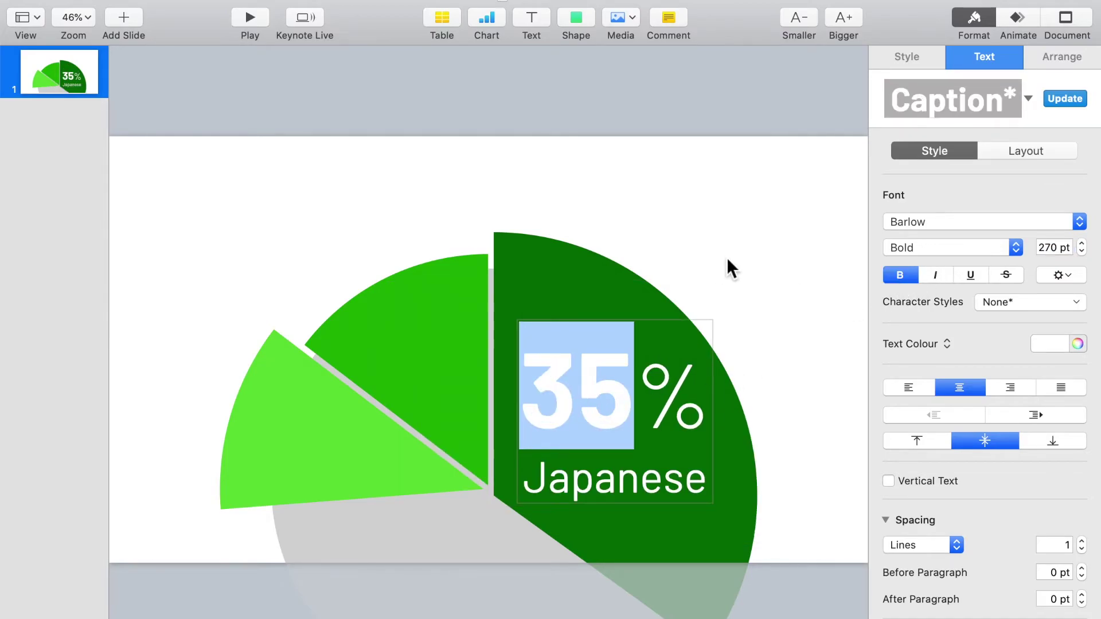
pyautogui.click(727, 257)
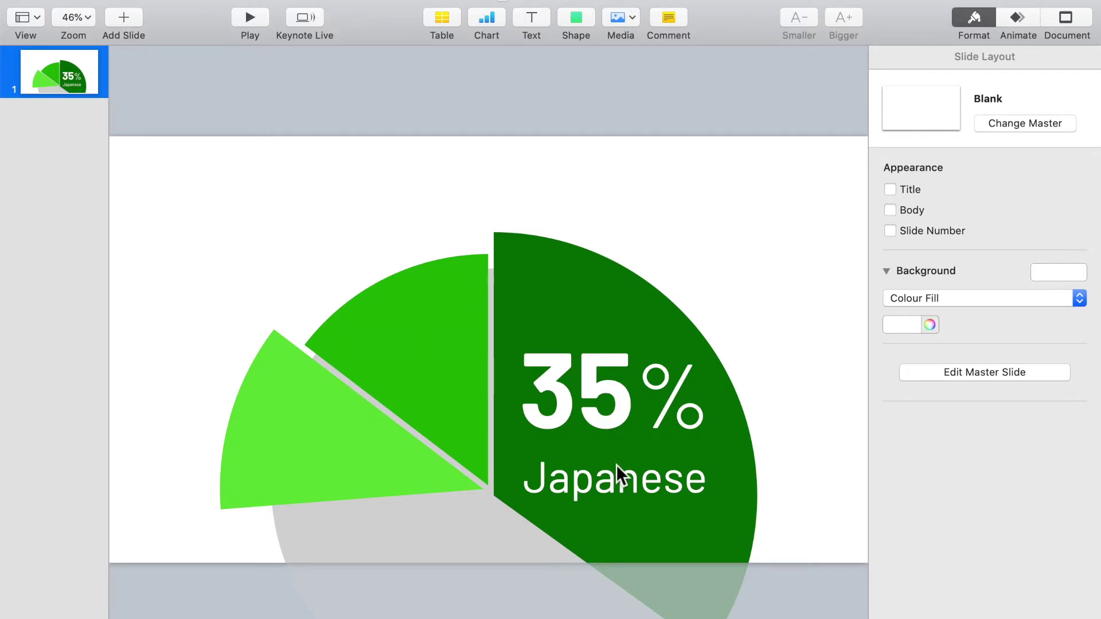
# Set the line spacing of the "35% Japanese" label to 0.9 and shift the label slightly upward within its slice.
pyautogui.click(615, 399)
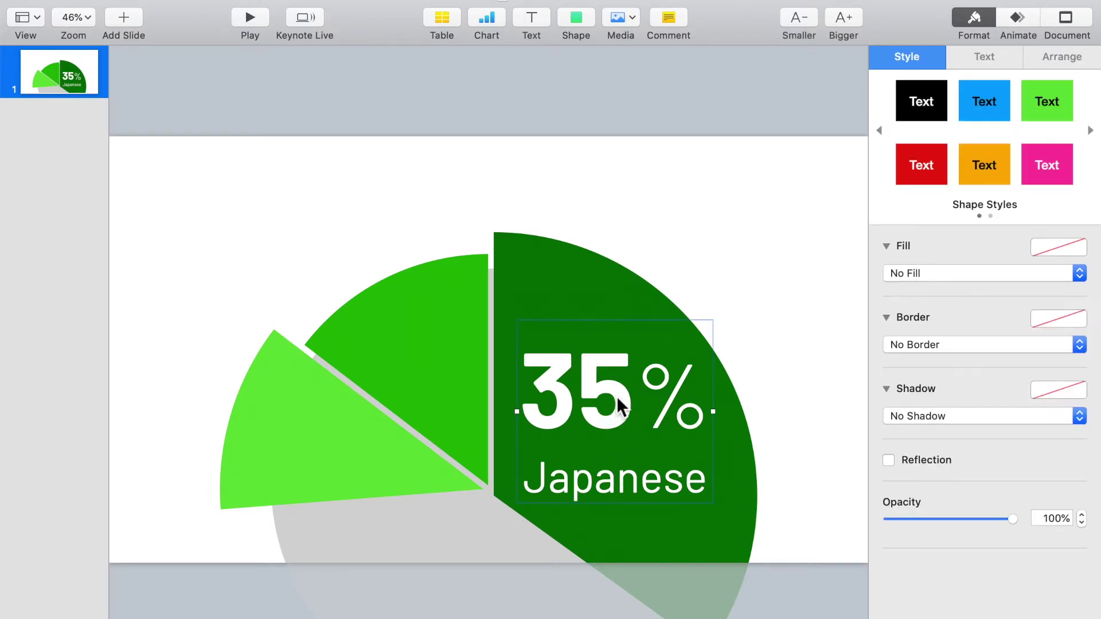
pyautogui.click(990, 57)
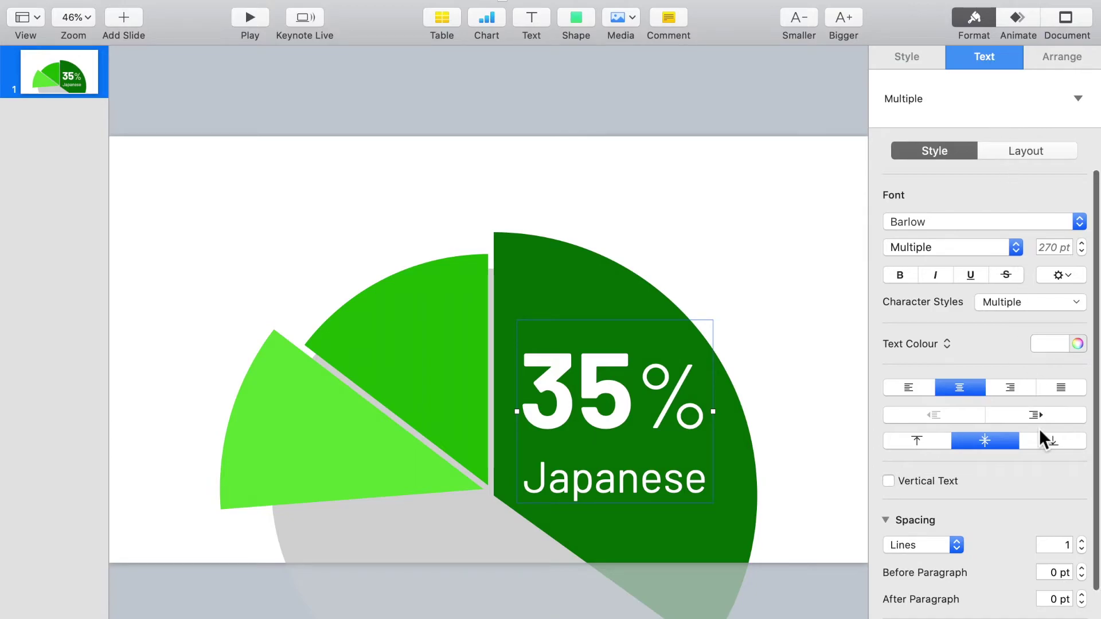
pyautogui.click(1064, 546)
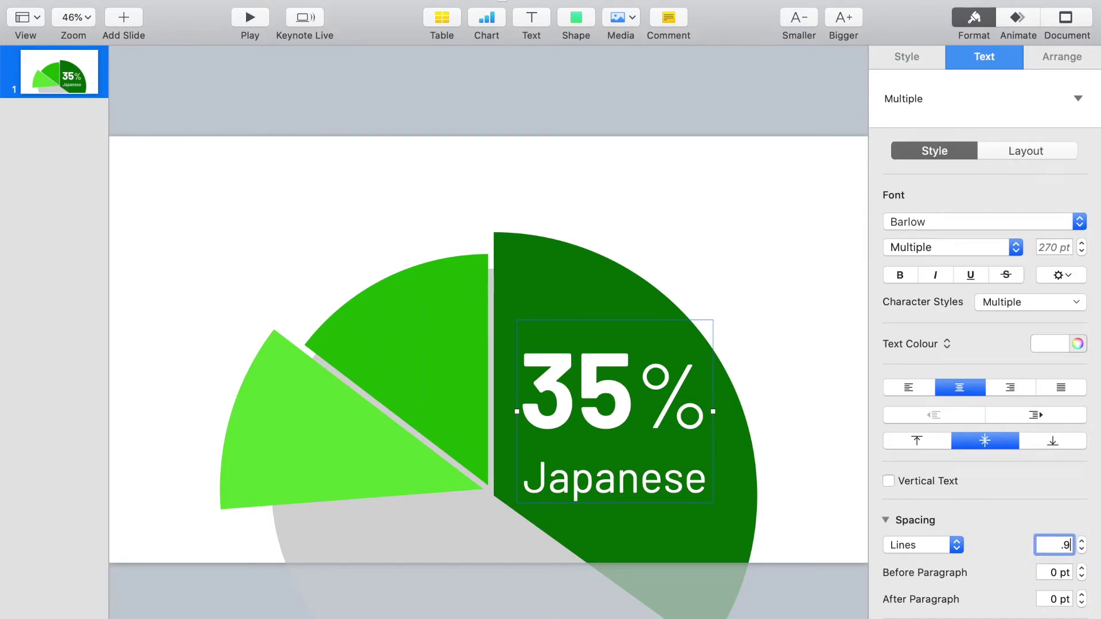
pyautogui.press('Return')
pyautogui.moveTo(620, 401); pyautogui.dragTo(625, 385)
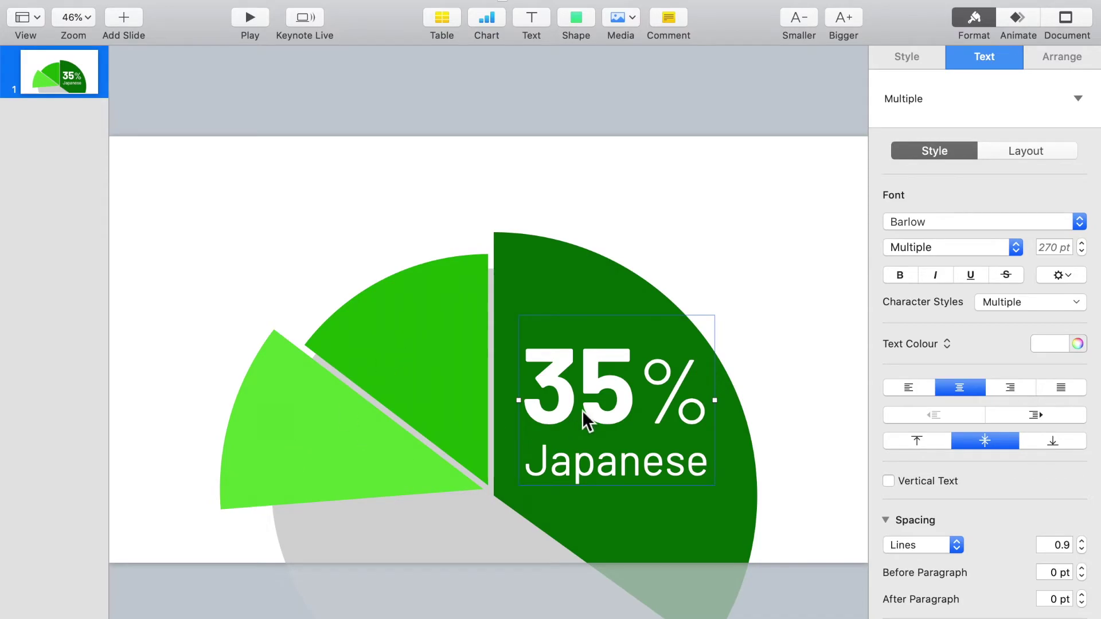
# Duplicate the "35% Japanese" label and place the copy over the medium green slice.
pyautogui.click(604, 387)
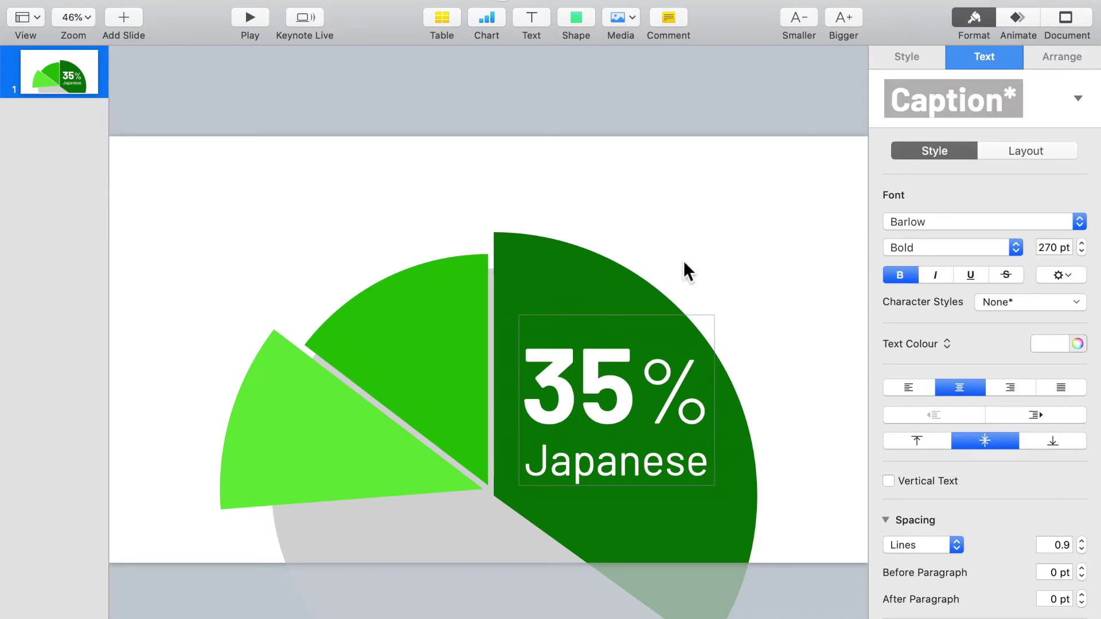
pyautogui.click(683, 261)
pyautogui.click(610, 386)
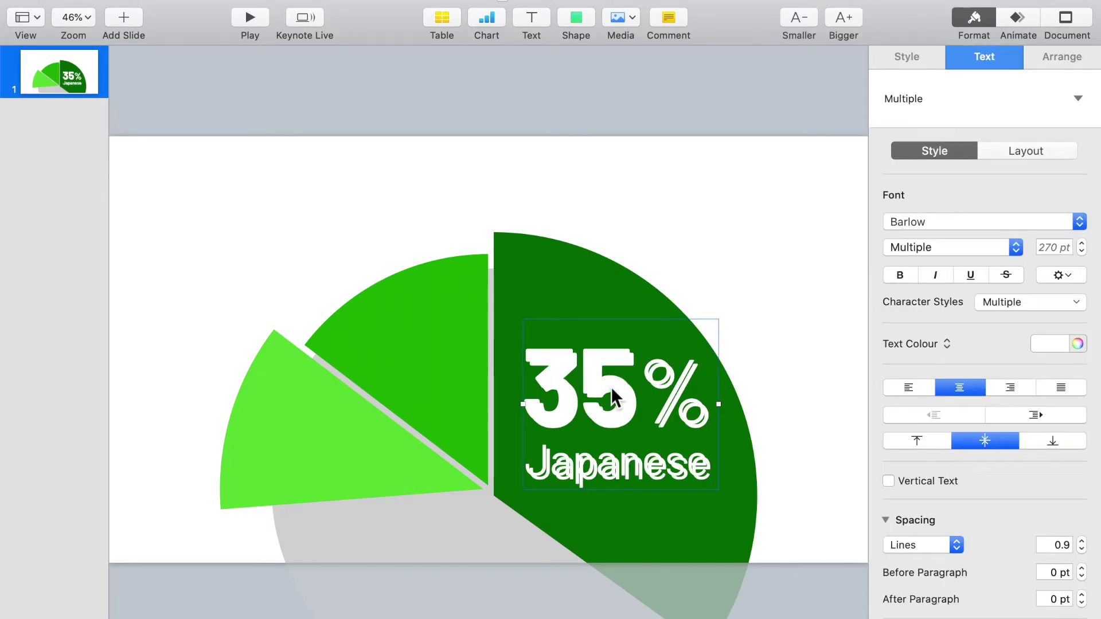
pyautogui.moveTo(611, 386); pyautogui.dragTo(386, 344)
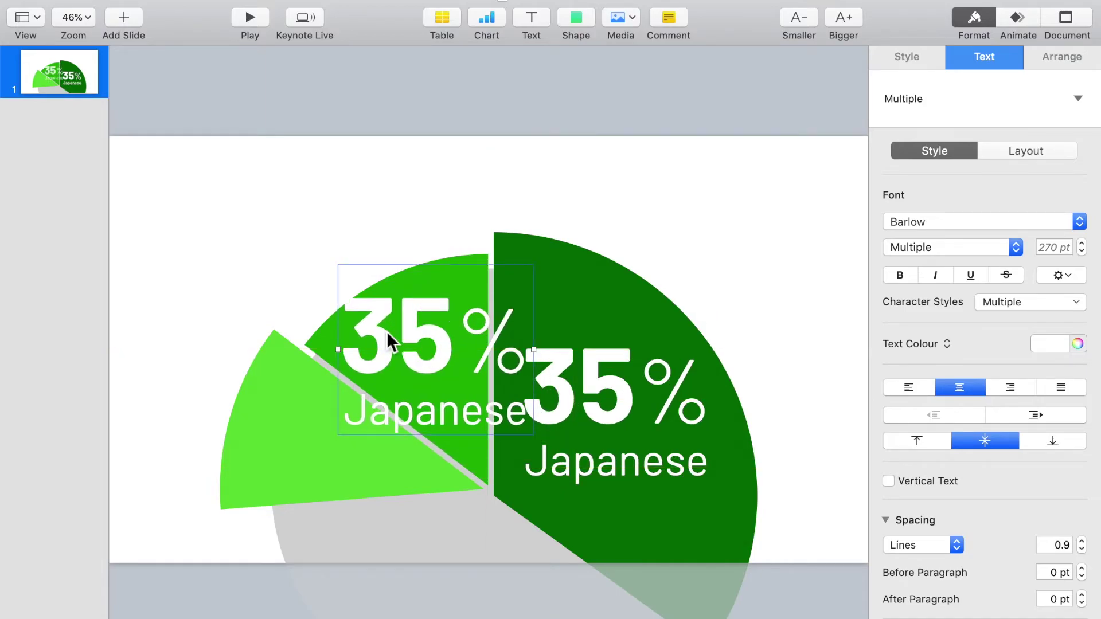
pyautogui.doubleClick(388, 336)
pyautogui.write('170')
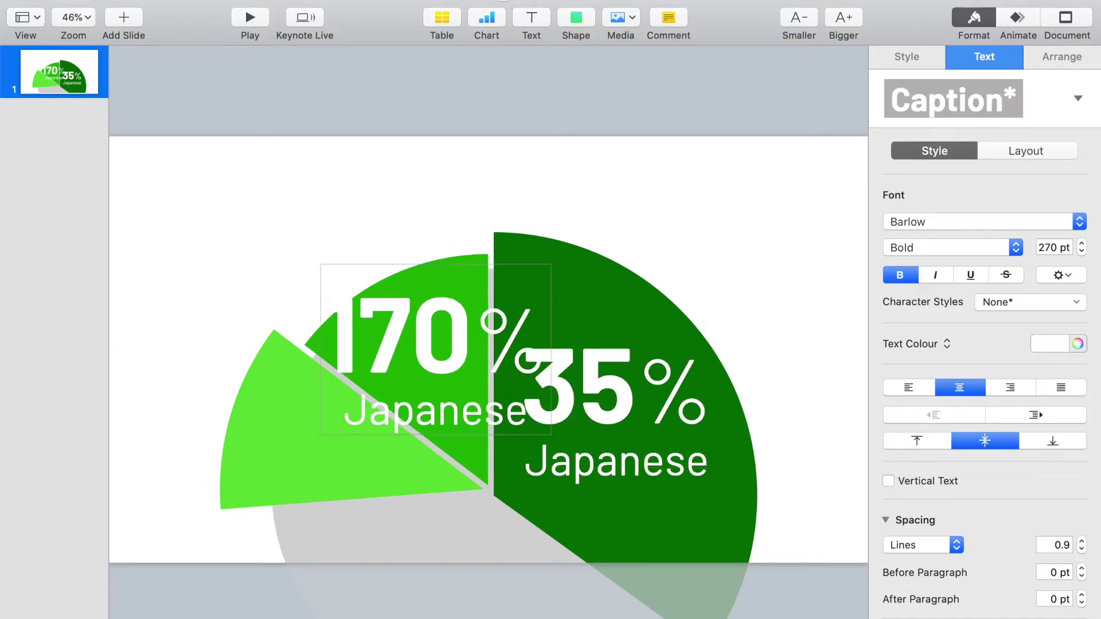
pyautogui.press('super+z')
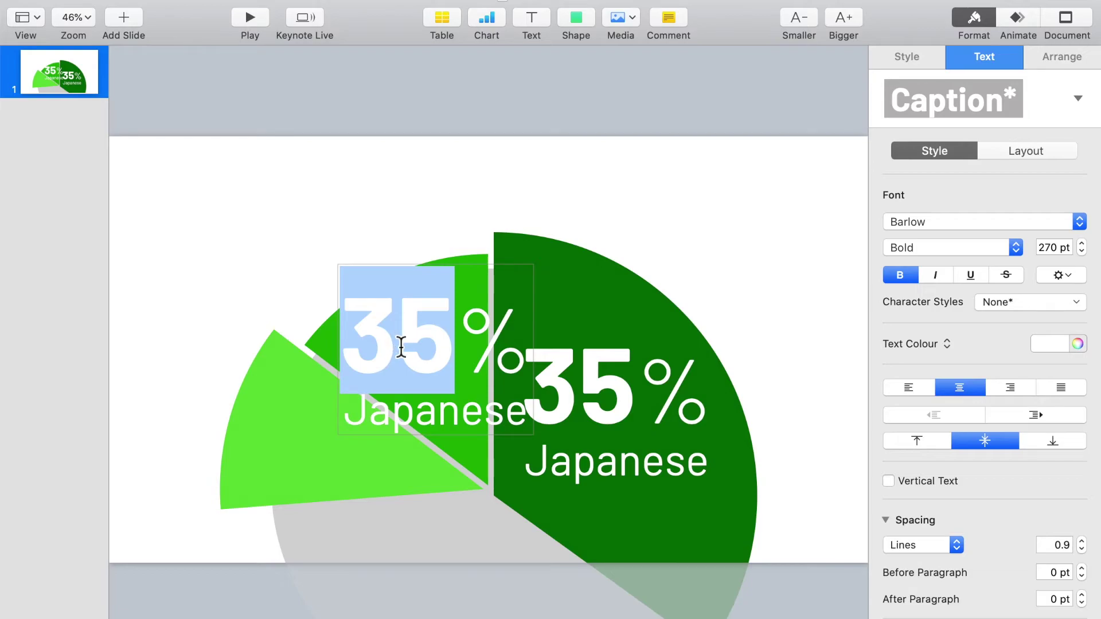
# Change the copied label on the medium green slice to read "15%" and "Korean".
pyautogui.write('15')
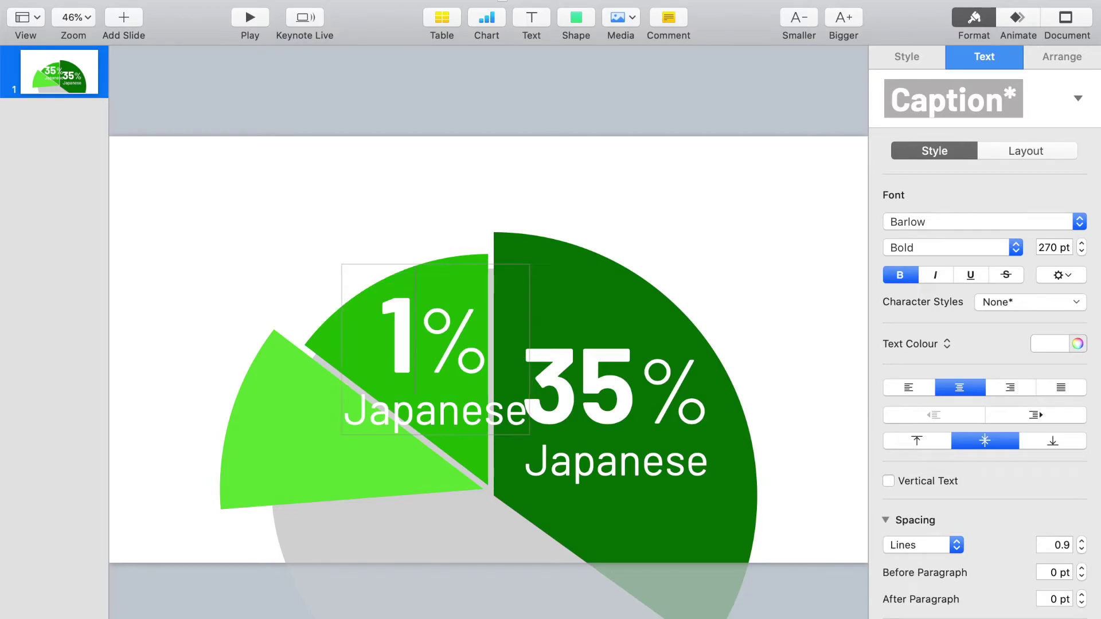
pyautogui.doubleClick(433, 424)
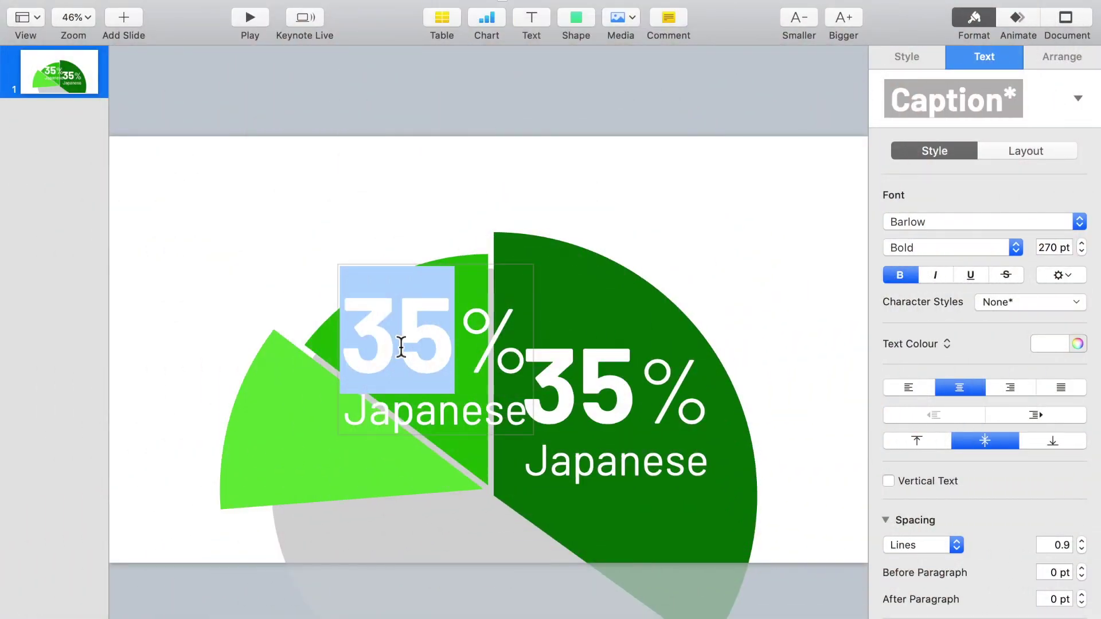
pyautogui.write('15')
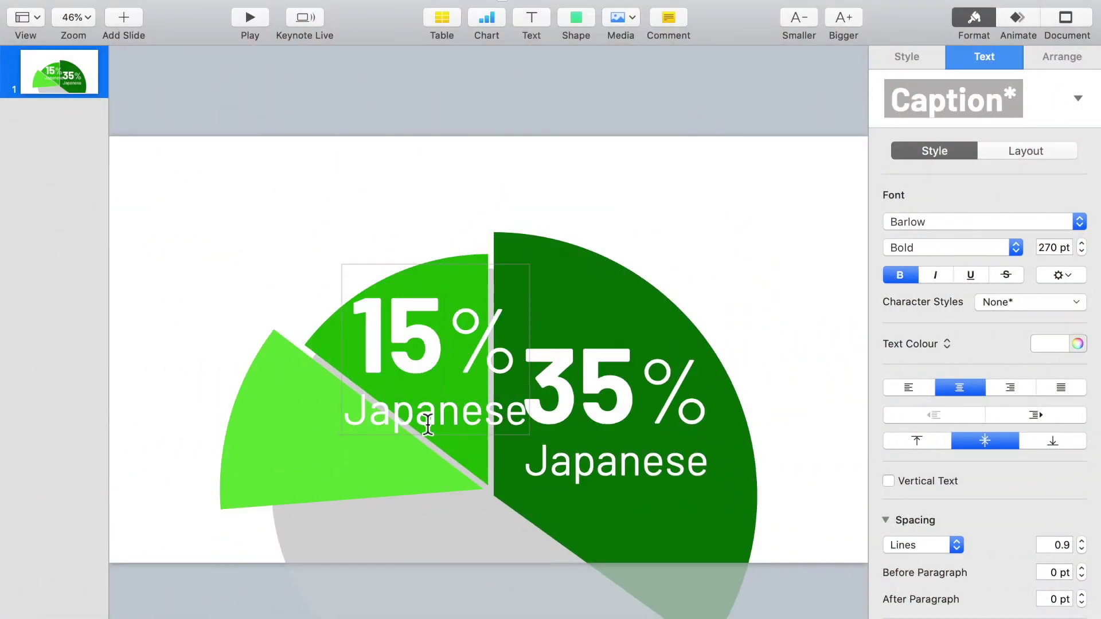
pyautogui.doubleClick(423, 418)
pyautogui.write('Korean')
# In the medium green slice's label, set "15" to 170 pt and reduce the percent sign and "Korean" to fit the slice.
pyautogui.doubleClick(396, 339)
pyautogui.click(1050, 247)
pyautogui.write('170')
pyautogui.press('Return')
pyautogui.doubleClick(453, 321)
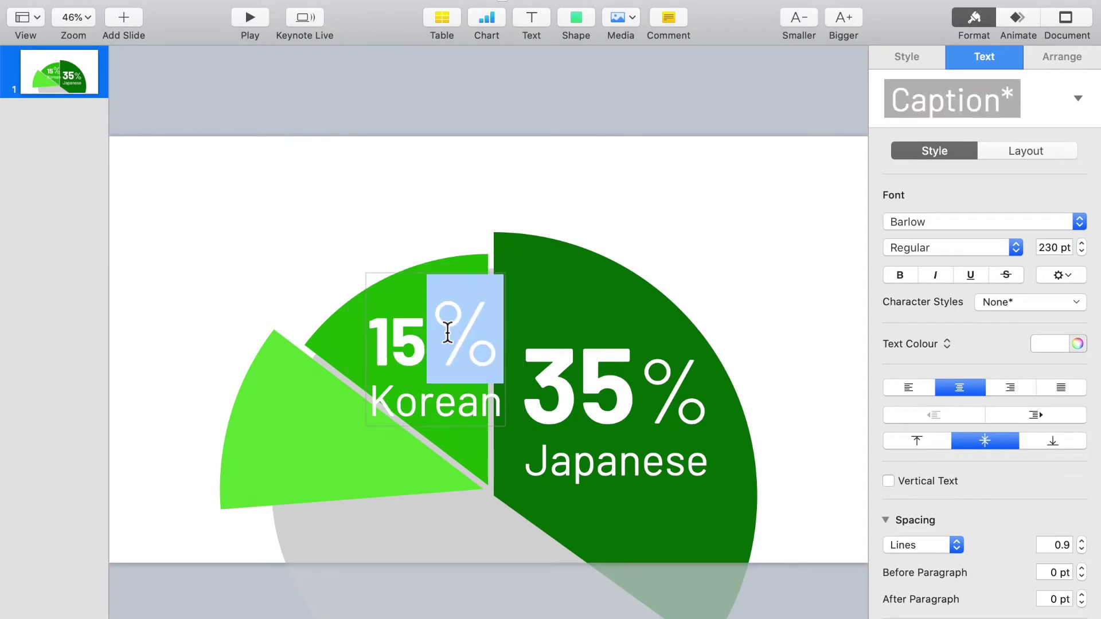
pyautogui.write('170')
pyautogui.press('Return')
pyautogui.doubleClick(430, 386)
pyautogui.click(1051, 248)
# Duplicate the "15% Korean" label onto the light green slice and change its text to "12%" and "Chinese".
pyautogui.click(437, 346)
pyautogui.moveTo(436, 346); pyautogui.dragTo(282, 421)
pyautogui.doubleClick(282, 421)
pyautogui.write('12')
pyautogui.doubleClick(309, 465)
pyautogui.write('Chinese')
# In the light green slice's label, set "12" to 150 pt, the percent sign to 130 pt and "Chinese" to 65 pt.
pyautogui.doubleClick(301, 411)
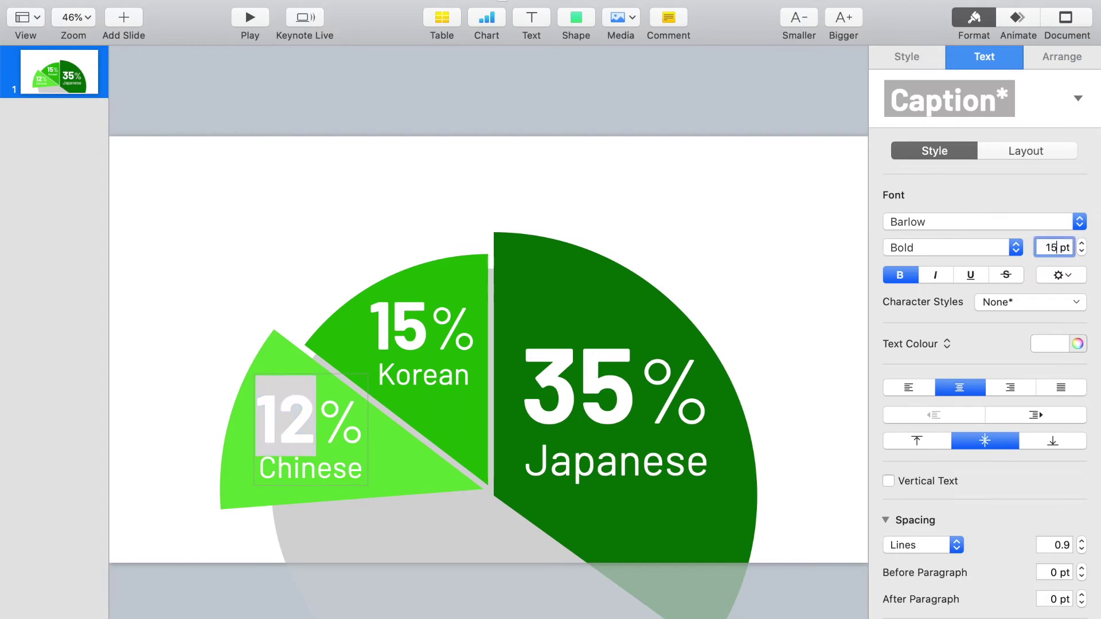
pyautogui.doubleClick(341, 422)
pyautogui.click(1054, 247)
pyautogui.write('130')
pyautogui.doubleClick(299, 462)
pyautogui.click(1054, 247)
pyautogui.write('65')
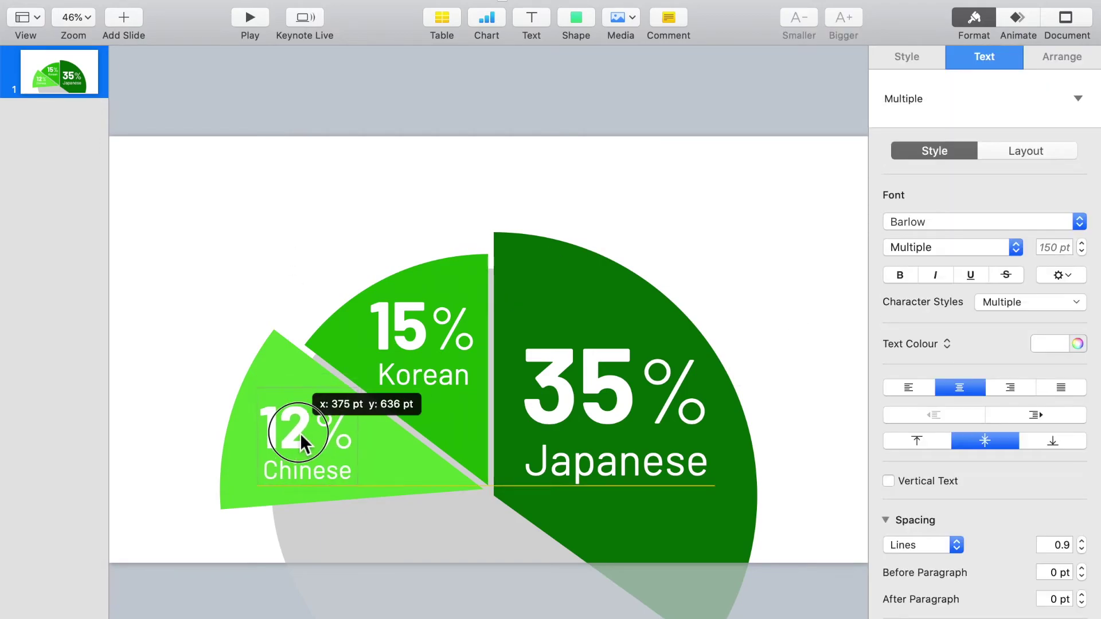